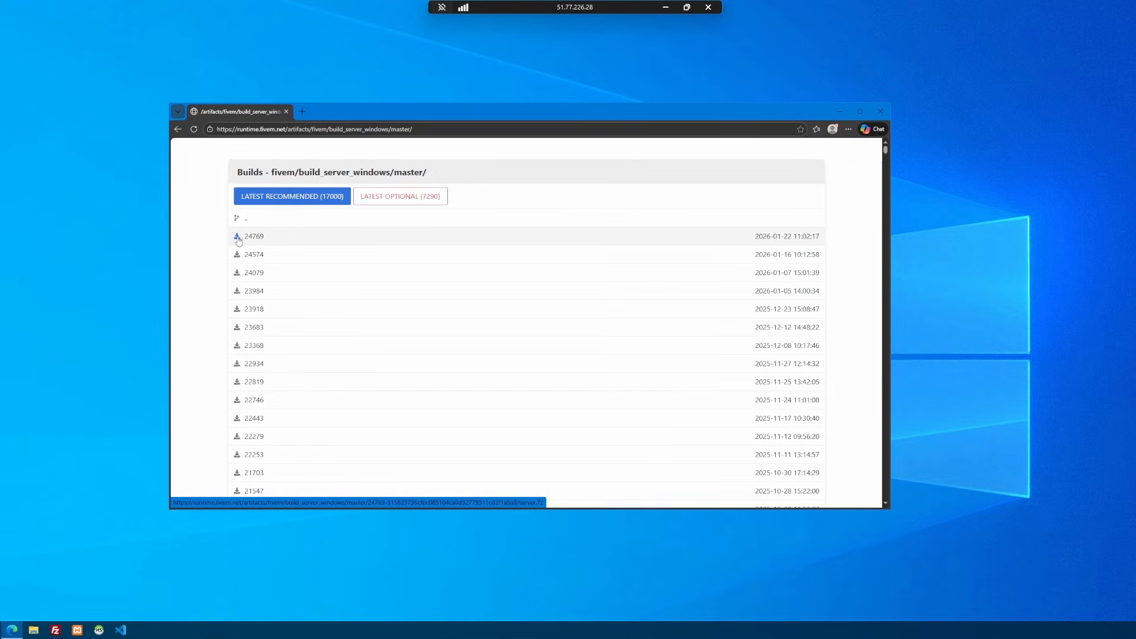
Step: Download FiveM Windows server build 24769 and look over the WinRAR download page
click(237, 237)
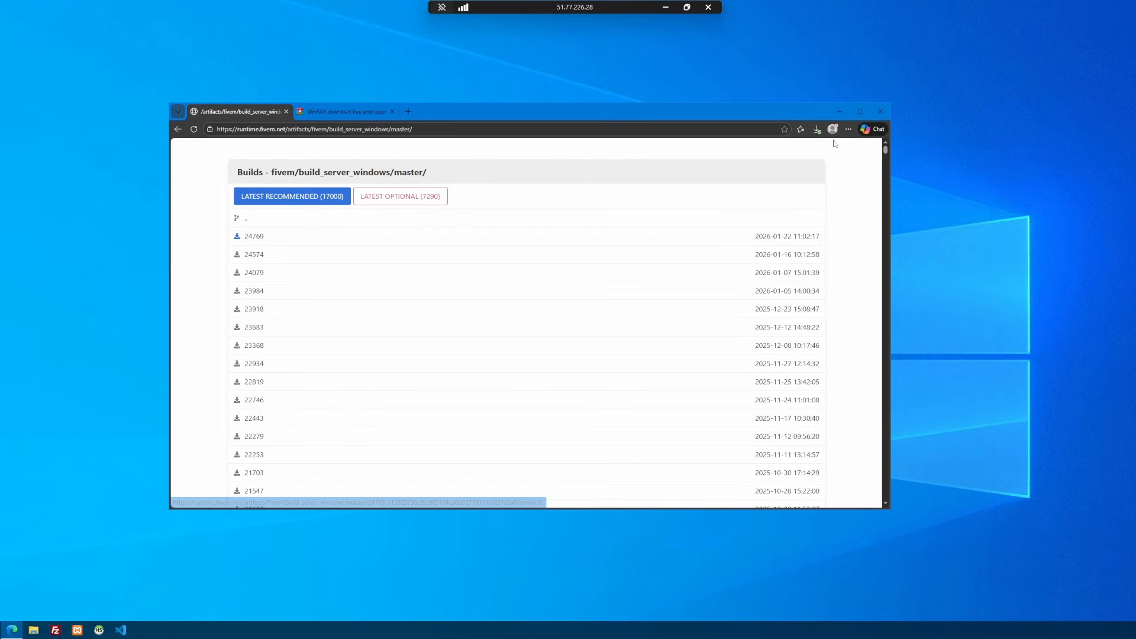
click(818, 130)
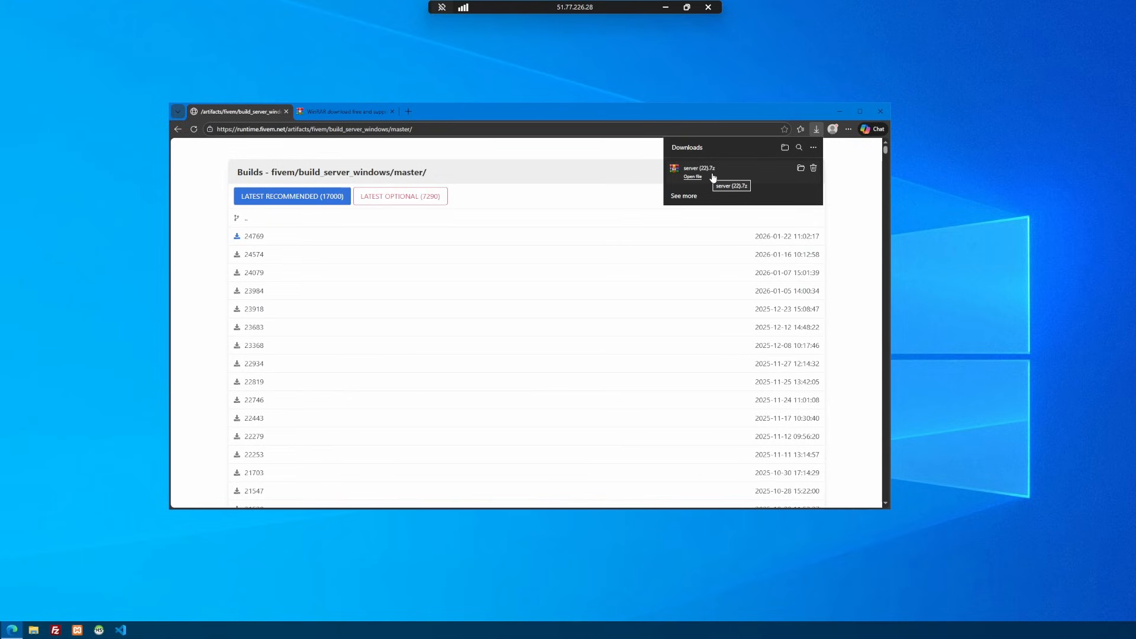
click(331, 112)
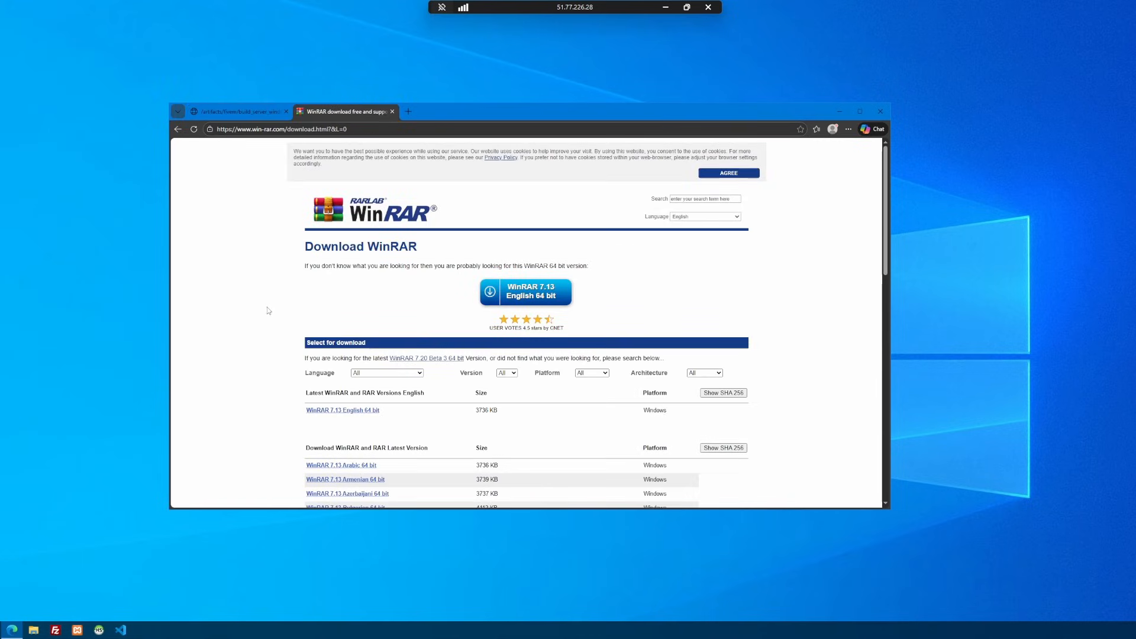
scroll(275, 309, down, 1)
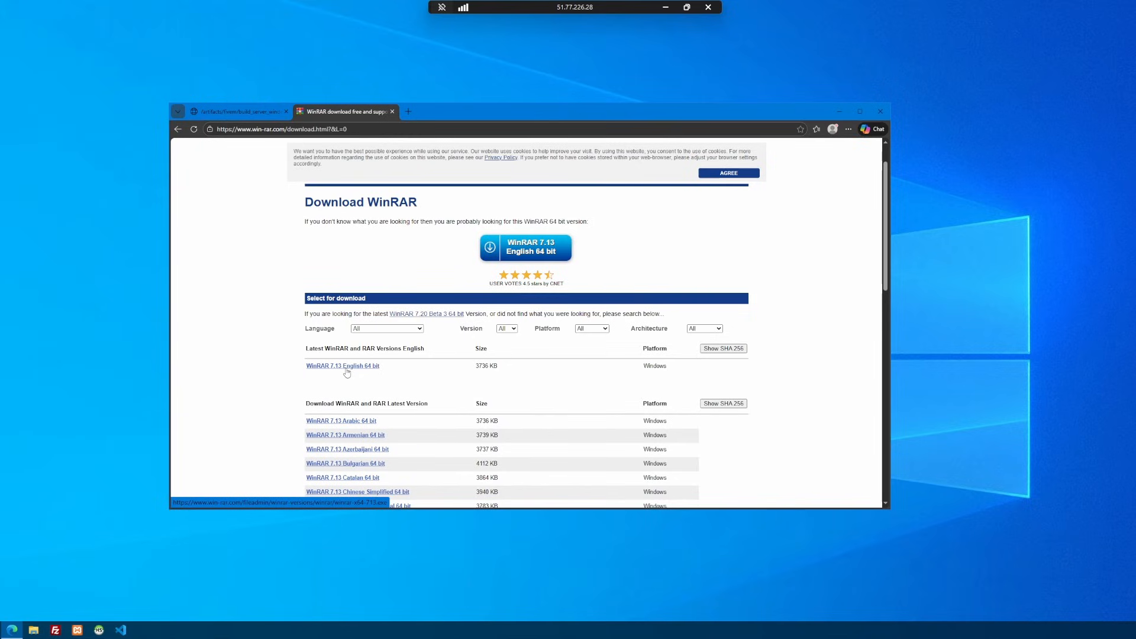
click(261, 114)
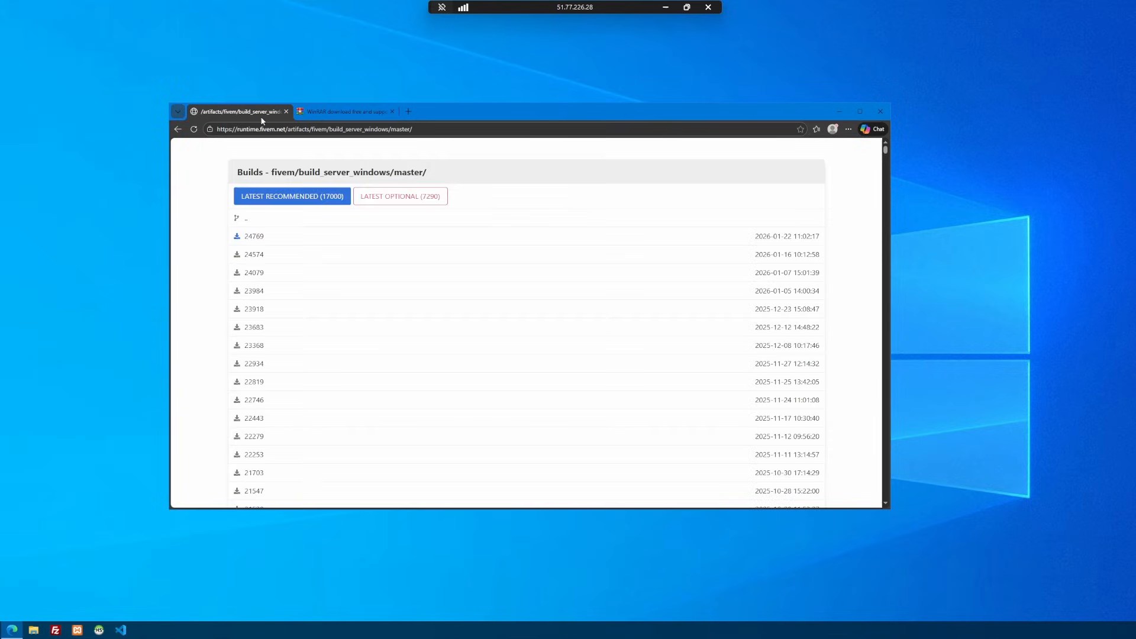
Step: Open the downloaded server (22).7z archive from the Downloads folder, dismissing the WinRAR trial notice and closing the folder window
click(34, 630)
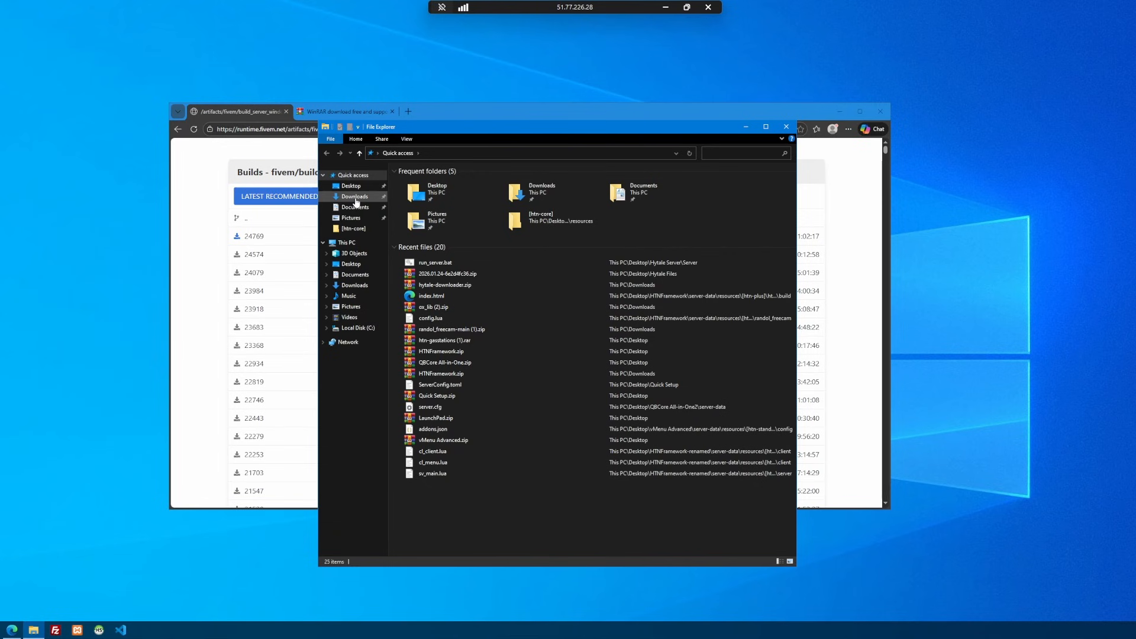
click(355, 199)
click(436, 194)
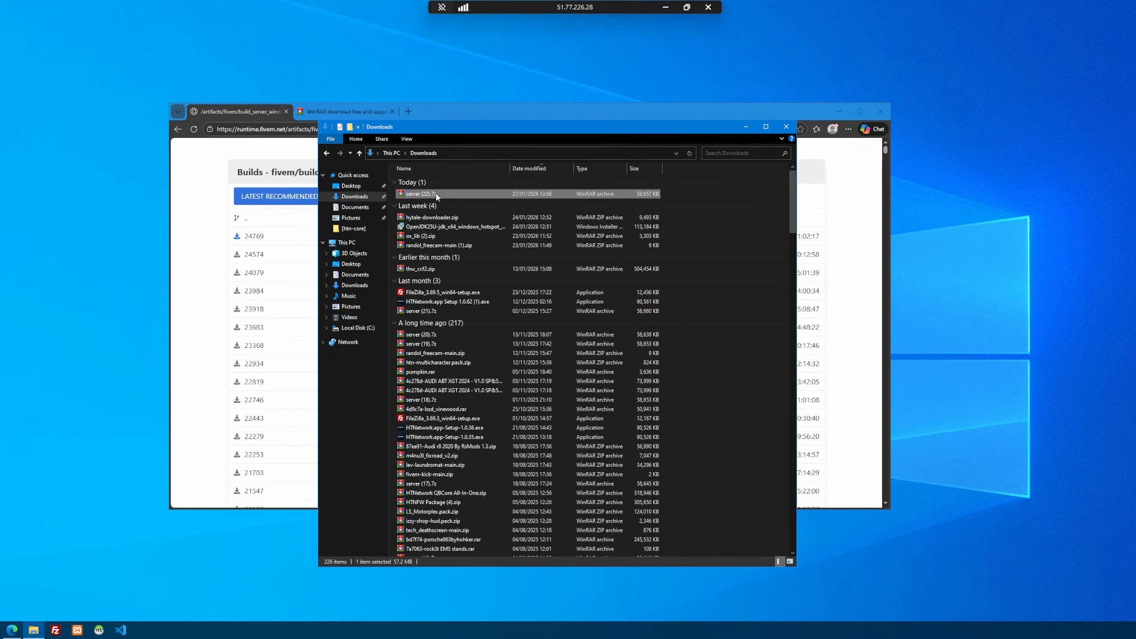
double_click(436, 194)
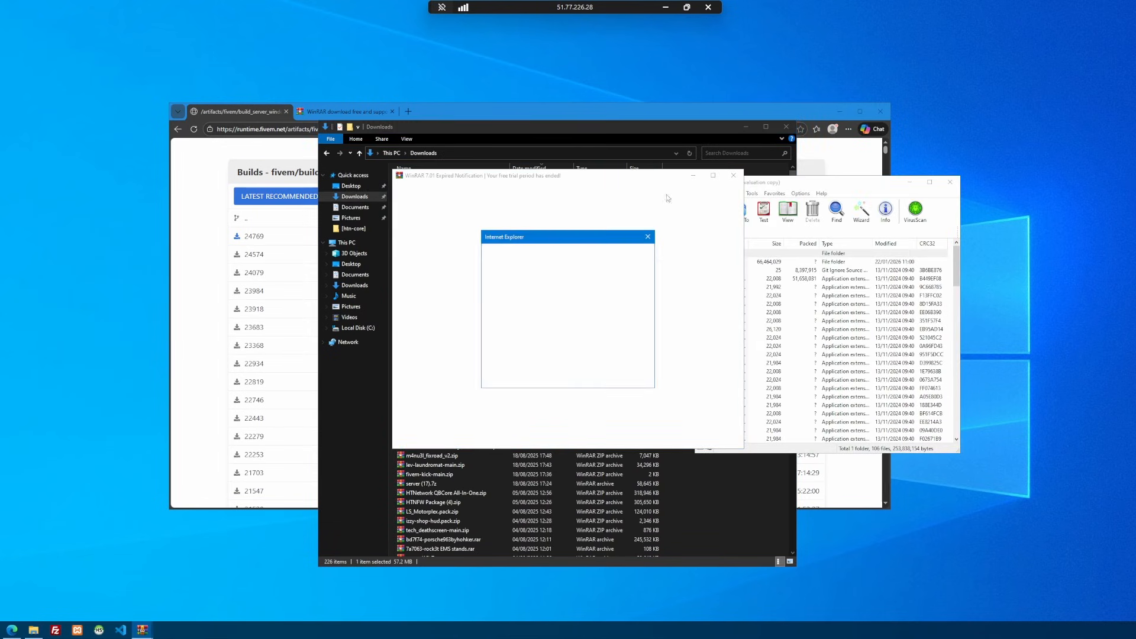
click(733, 176)
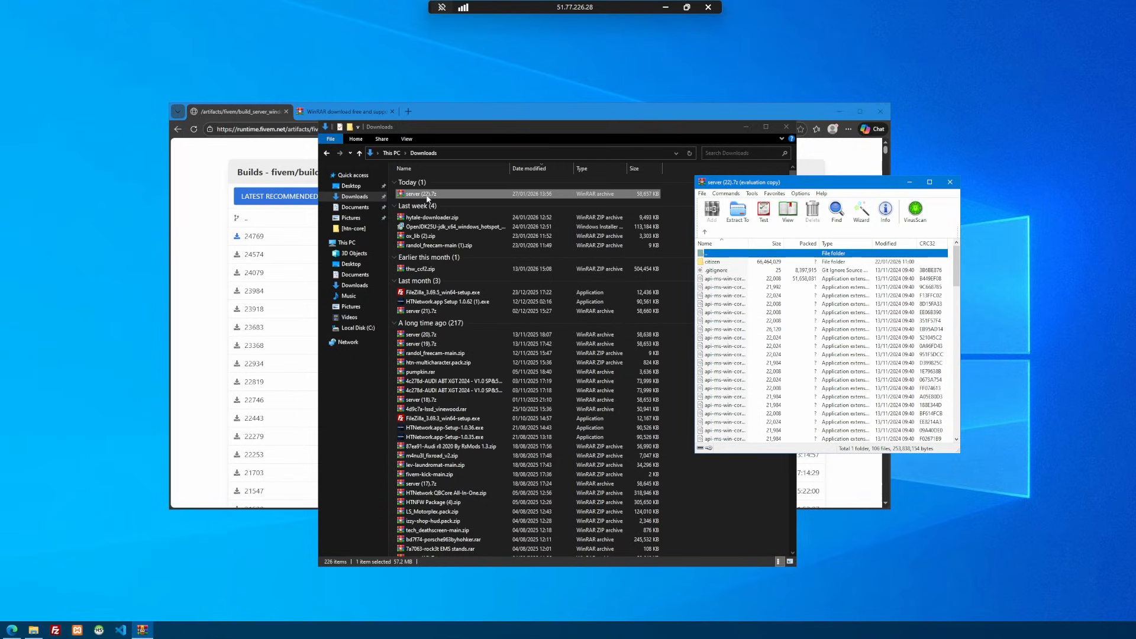
click(788, 127)
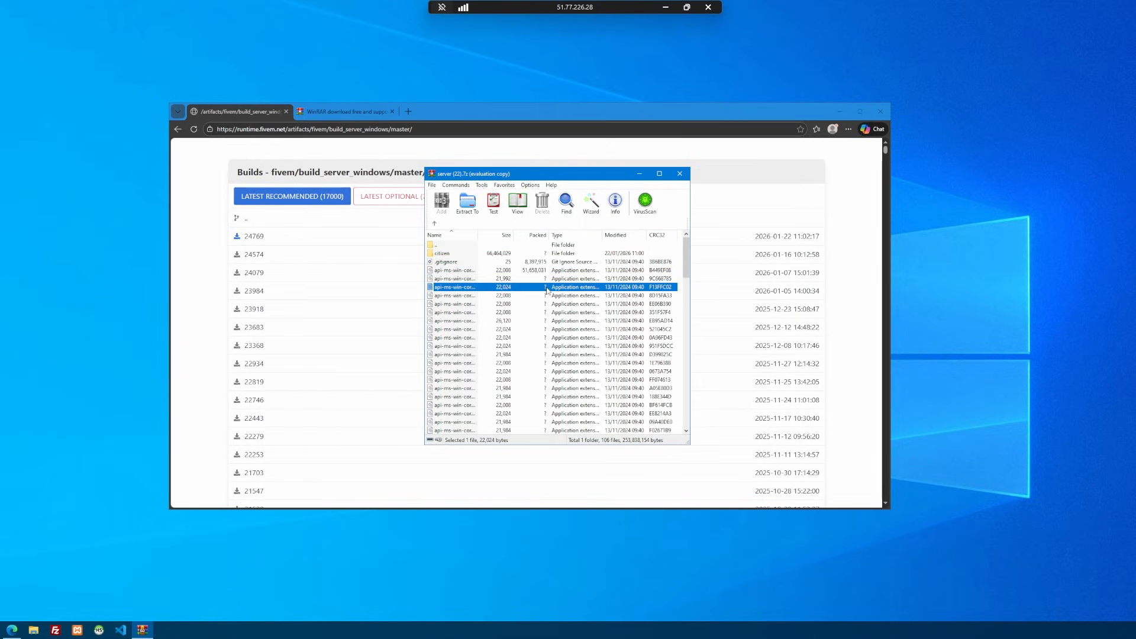
Step: Look through the files contained in the server (22).7z archive
click(548, 289)
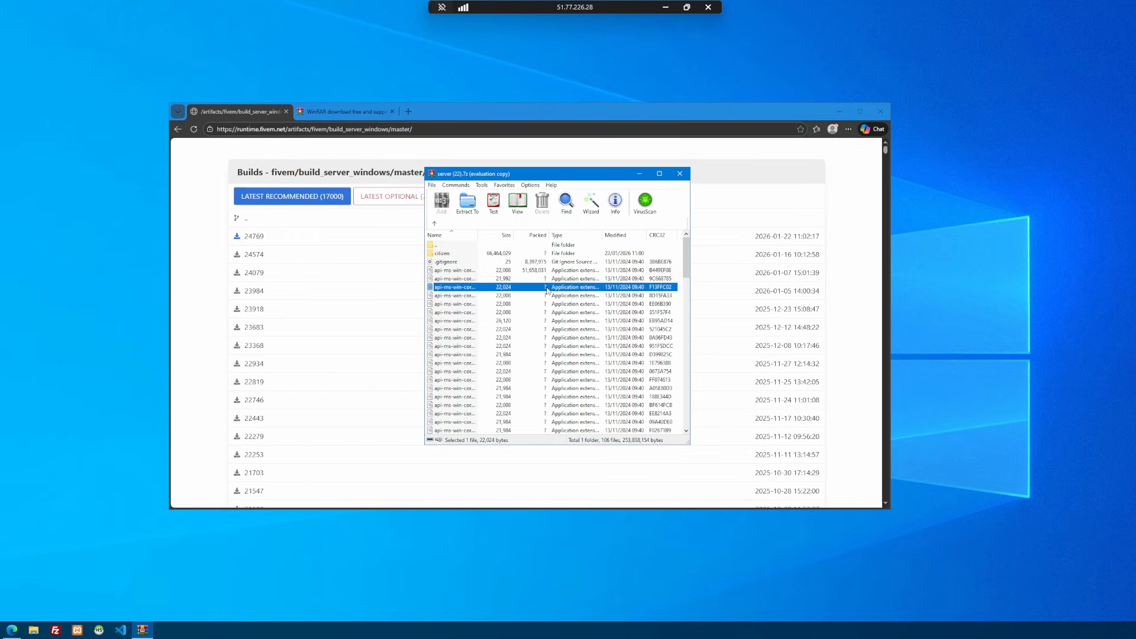
click(464, 253)
scroll(490, 315, down, 20)
scroll(490, 315, up, 20)
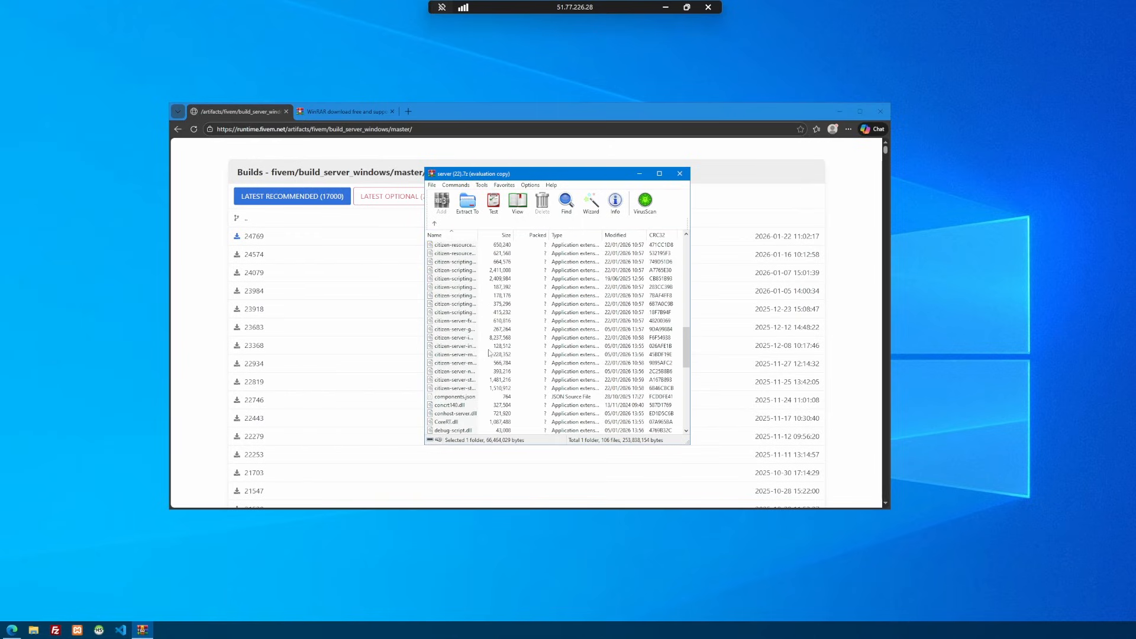
click(475, 296)
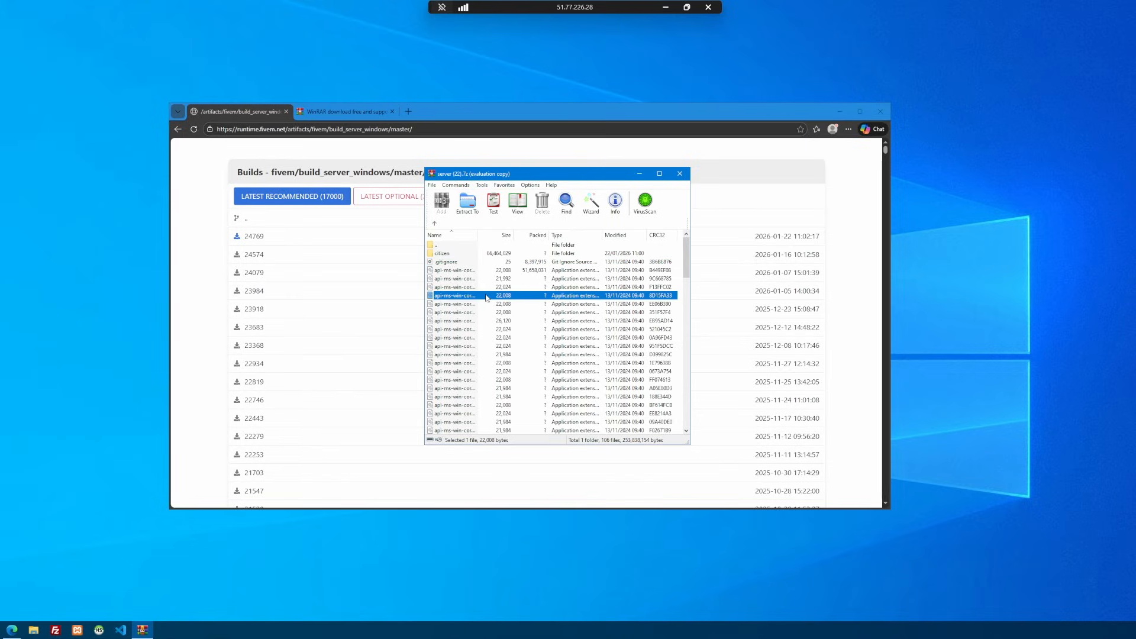
Step: Clear the browser off the desktop, move the archive window aside, and create a desktop folder named FiveM Server
drag(498, 174, 562, 163)
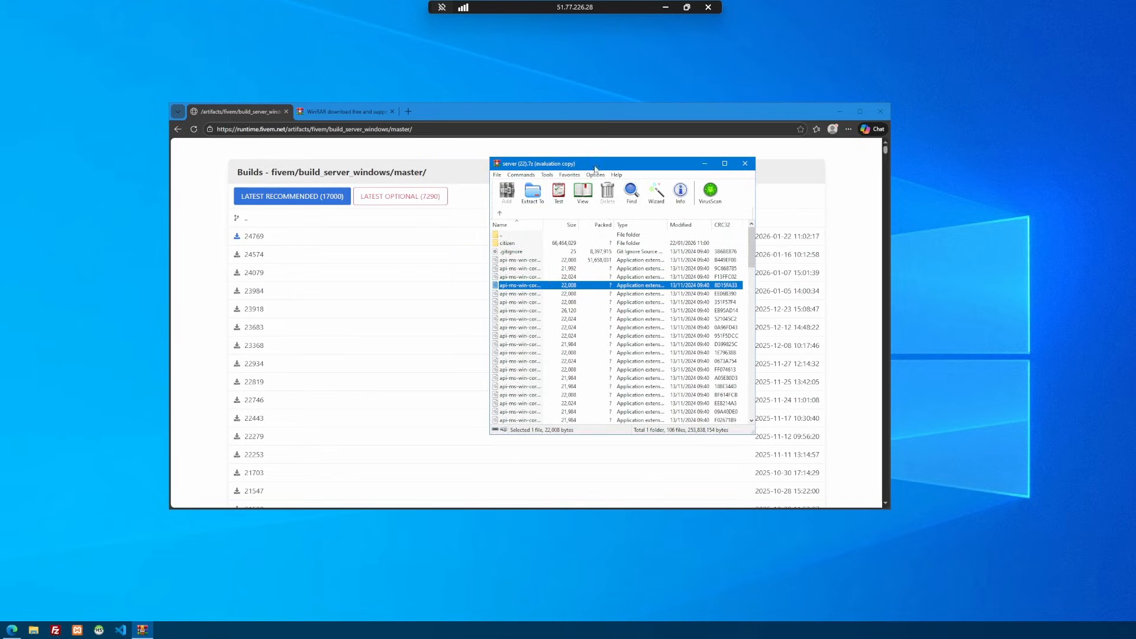
click(840, 112)
drag(554, 167, 661, 189)
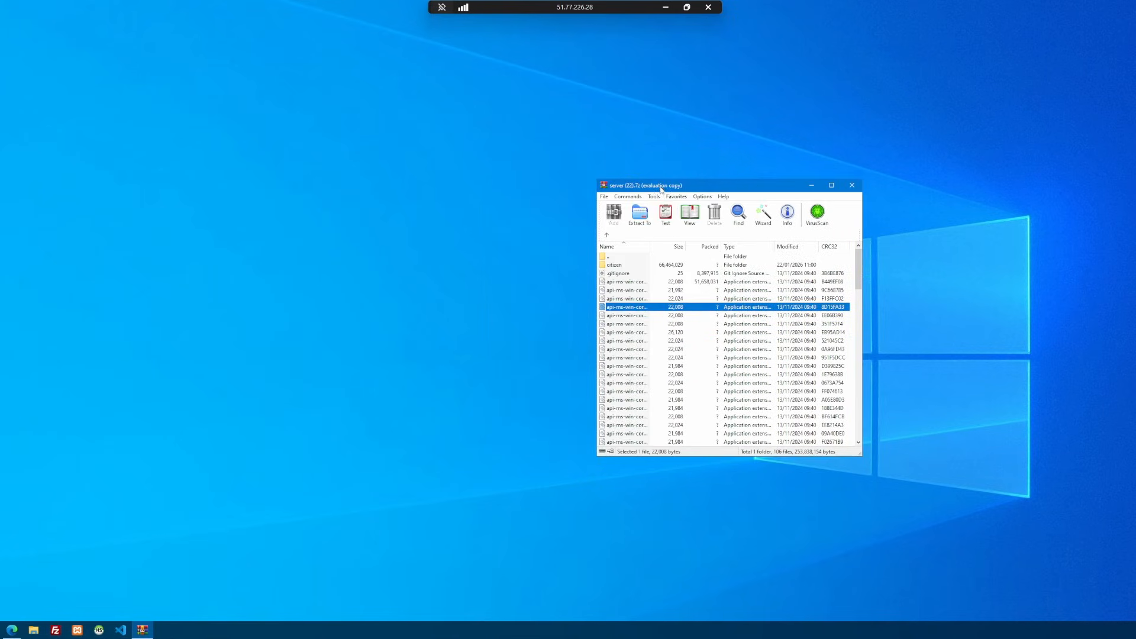
right_click(497, 319)
mouse_move(514, 385)
click(610, 387)
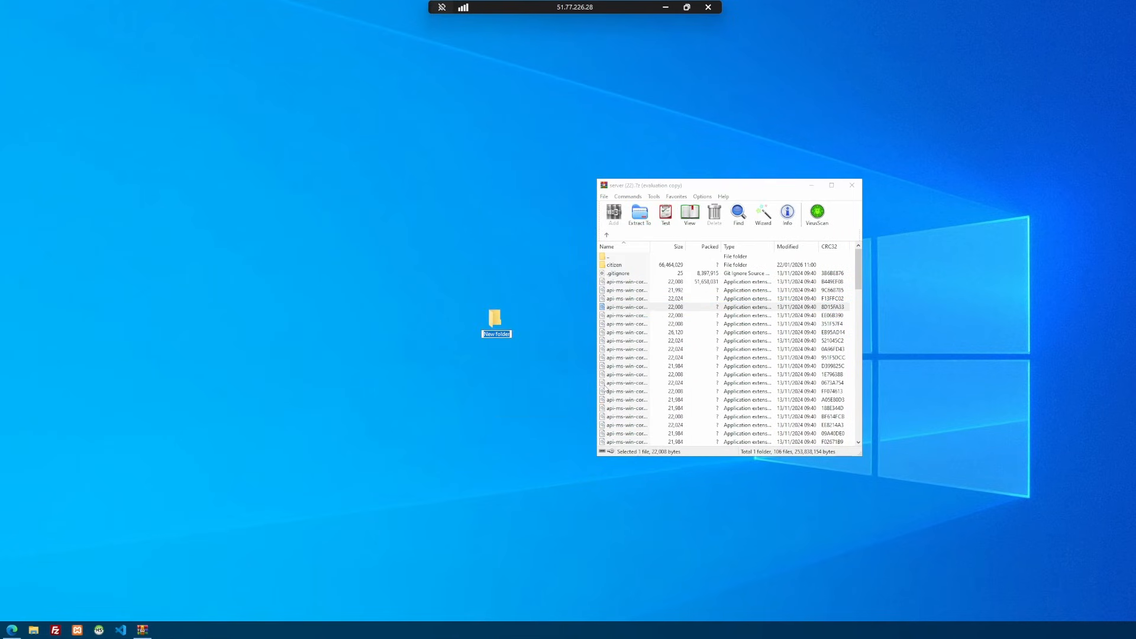
text(FiveM Server)
key(Return)
key(Return)
Step: Create a subfolder named Server Files inside the FiveM Server folder
double_click(495, 322)
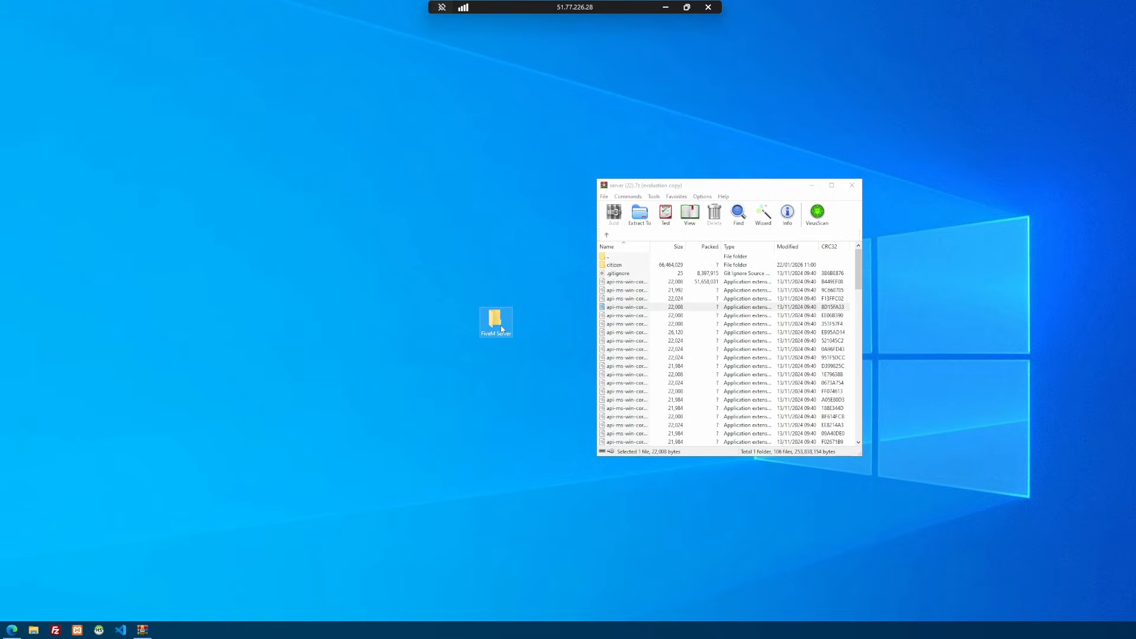
right_click(490, 269)
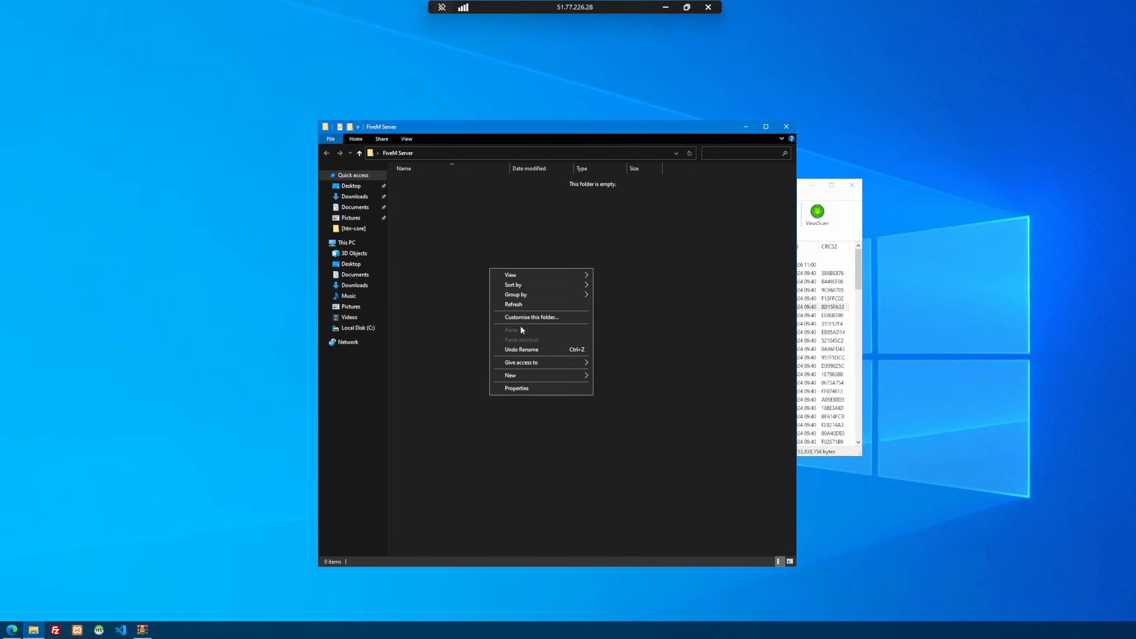
mouse_move(526, 375)
click(615, 376)
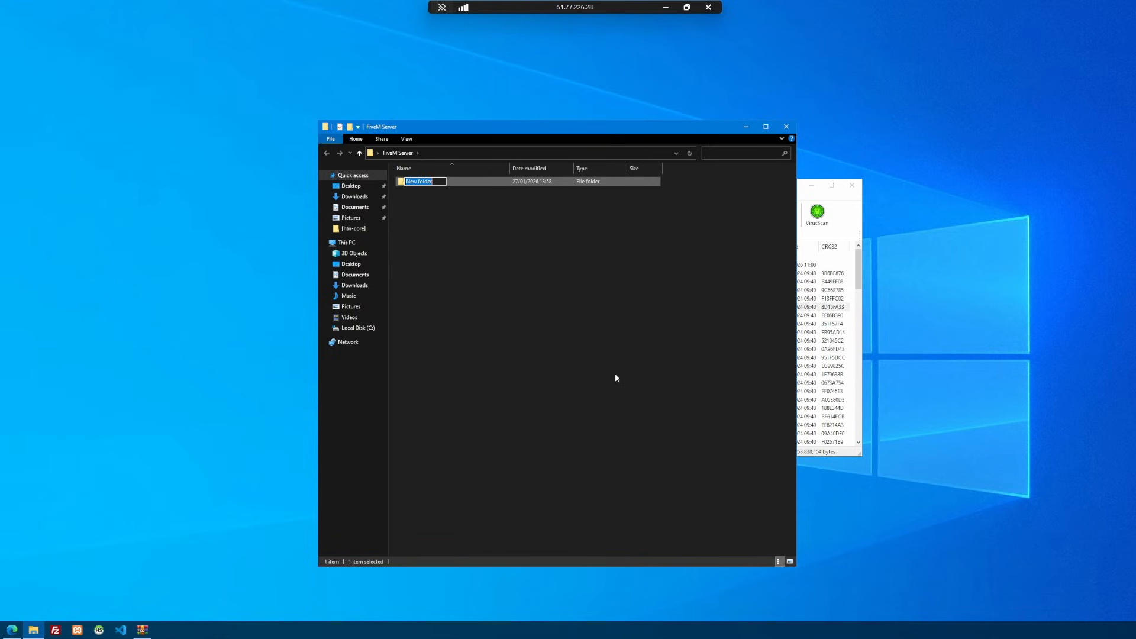
text(Server Files)
key(Return)
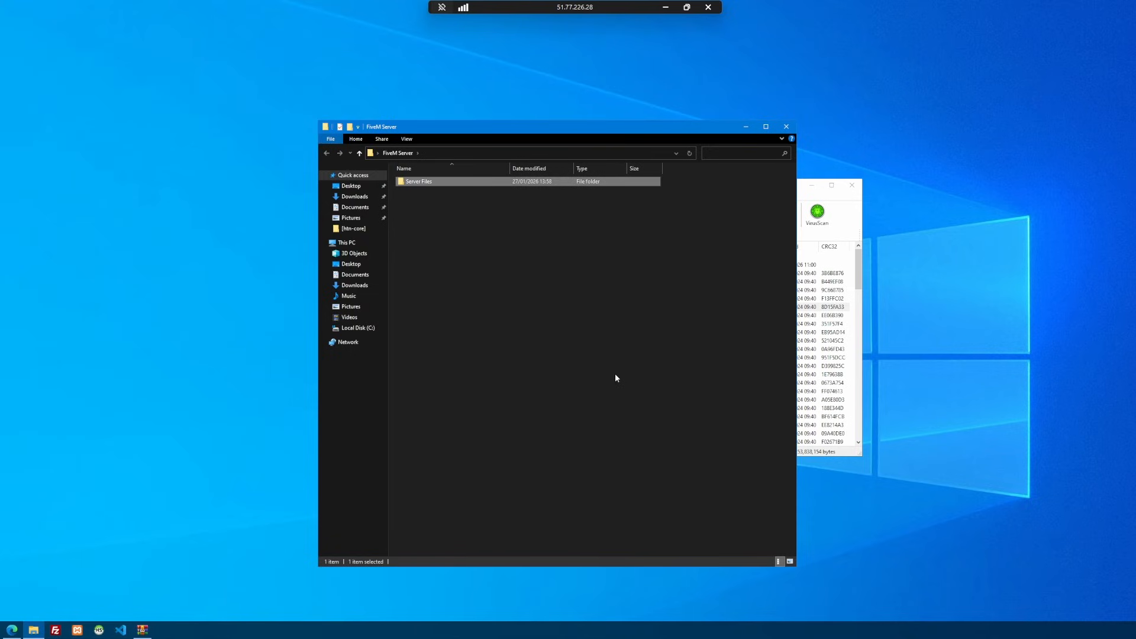
click(600, 316)
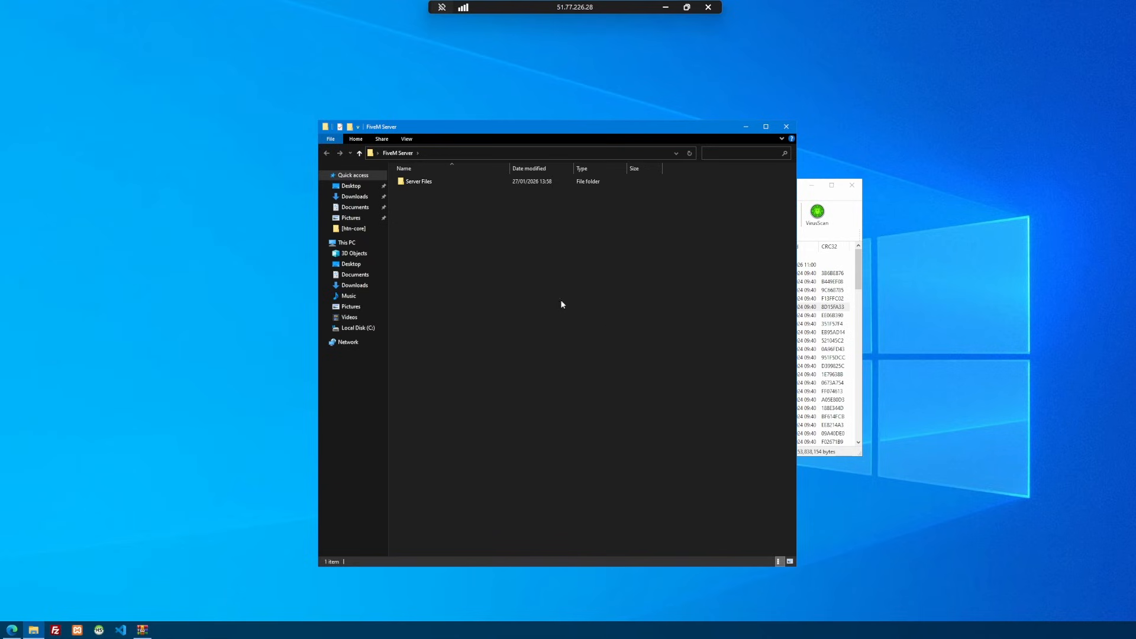
Step: Extract all contents of the server (22).7z archive into the Server Files folder and close the archive
double_click(452, 187)
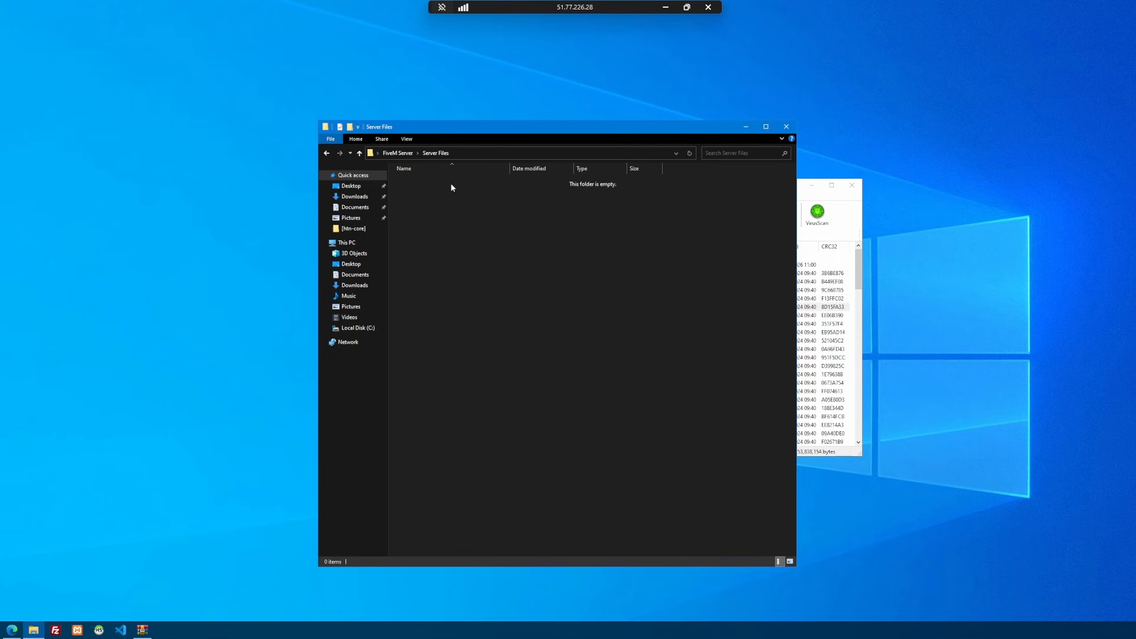
click(823, 203)
drag(640, 189, 673, 224)
click(708, 318)
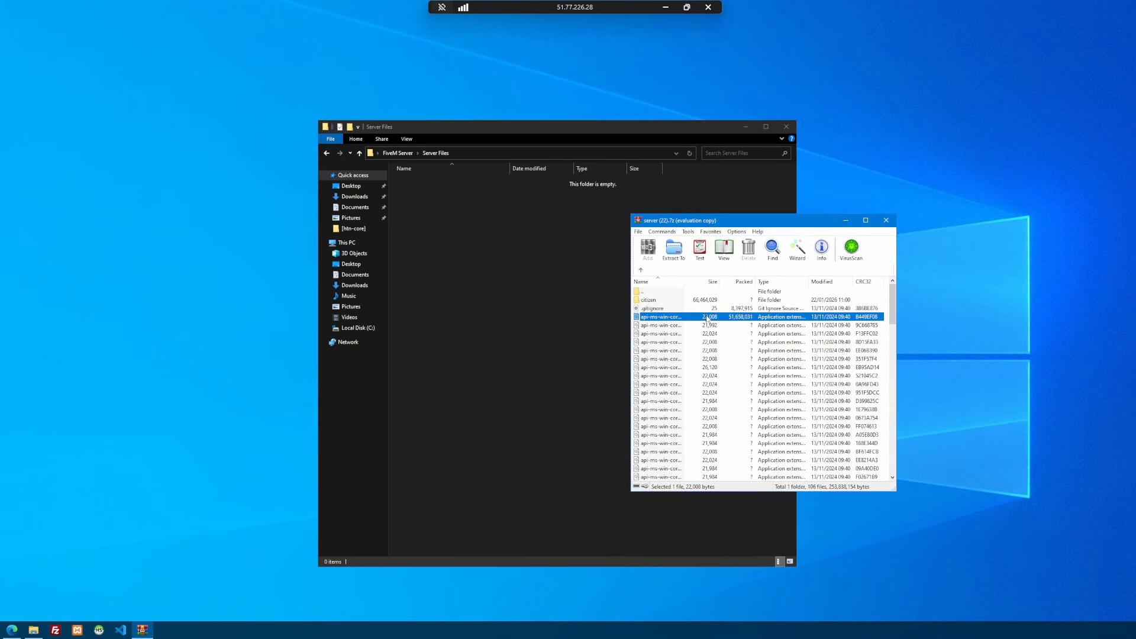
key(ctrl+a)
drag(707, 318, 489, 320)
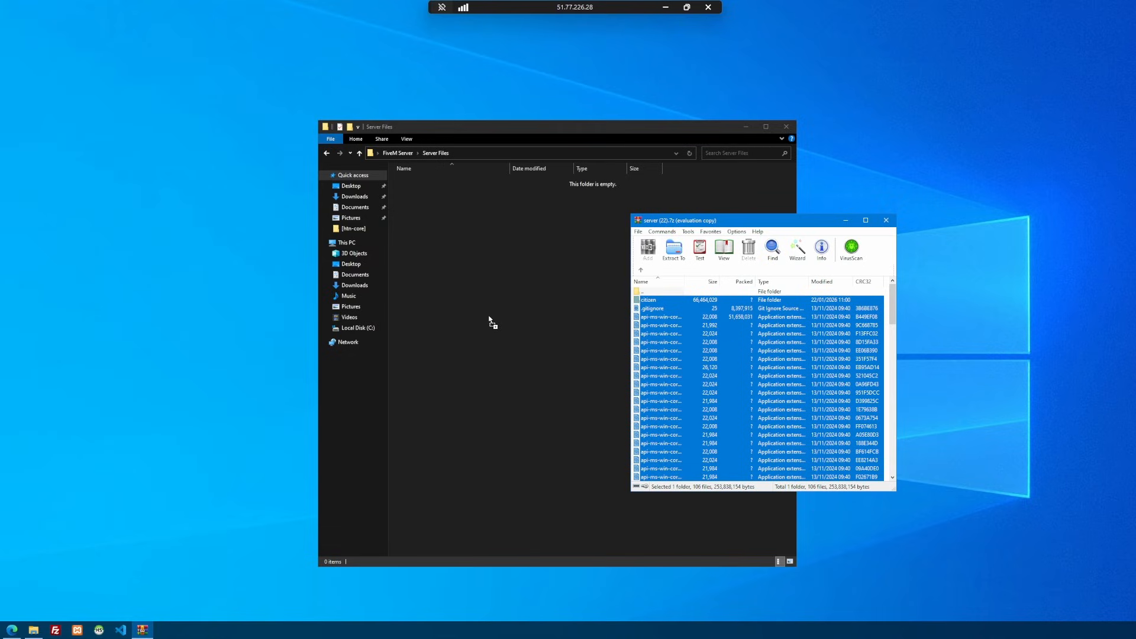
drag(489, 320, 489, 319)
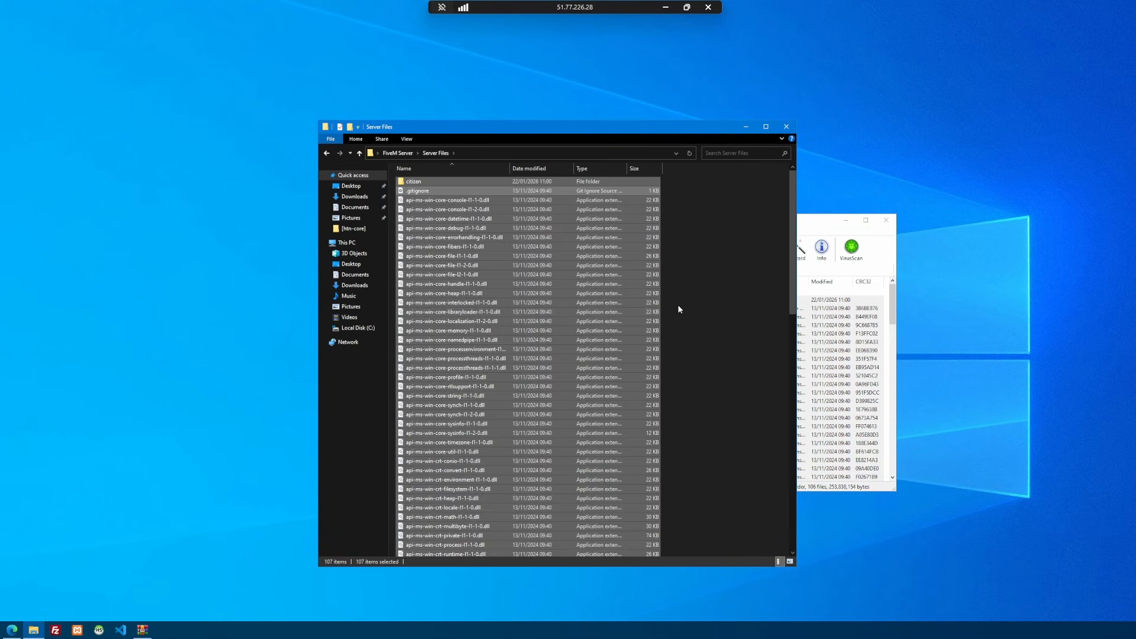
click(727, 283)
click(821, 226)
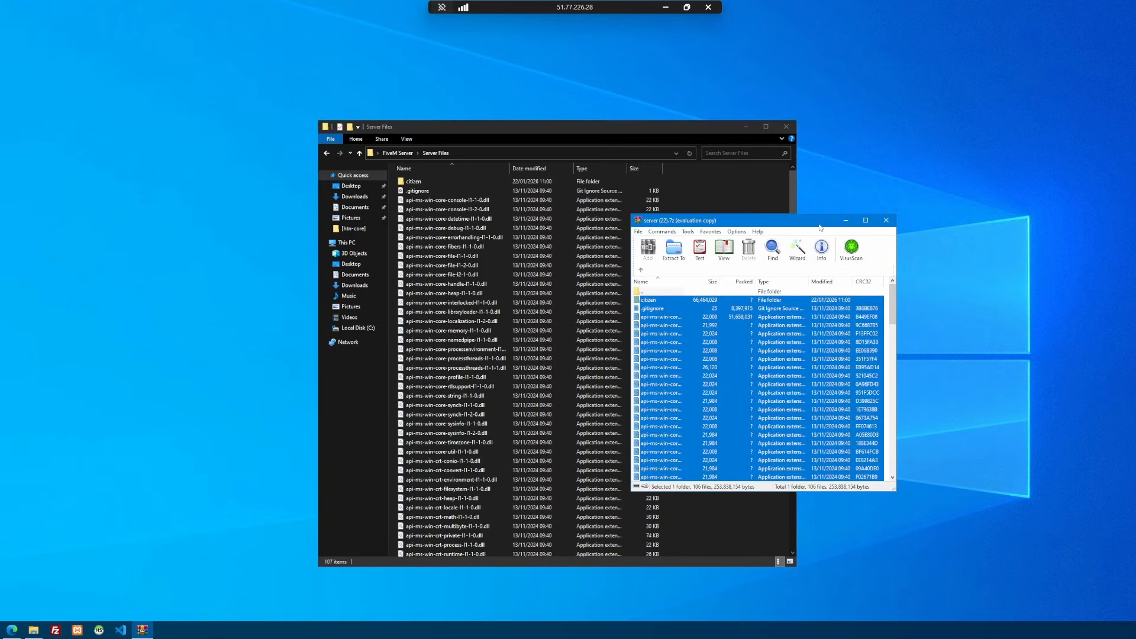
click(887, 220)
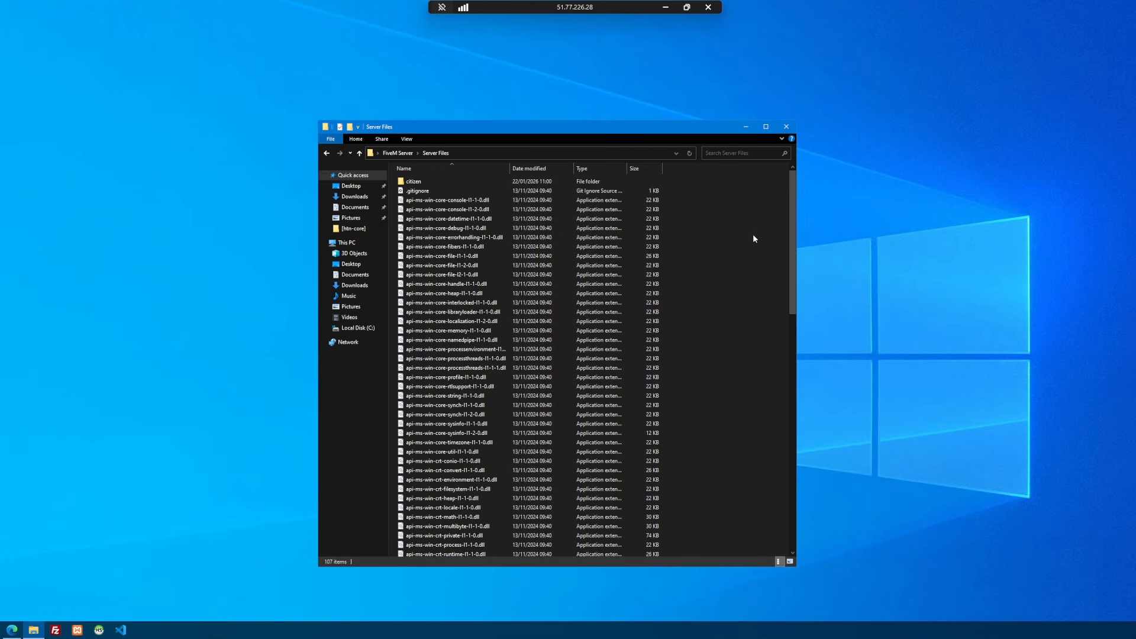
Step: Run FXServer.exe from the Server Files folder, allowing it past the Windows SmartScreen warning
click(496, 237)
scroll(500, 238, down, 8)
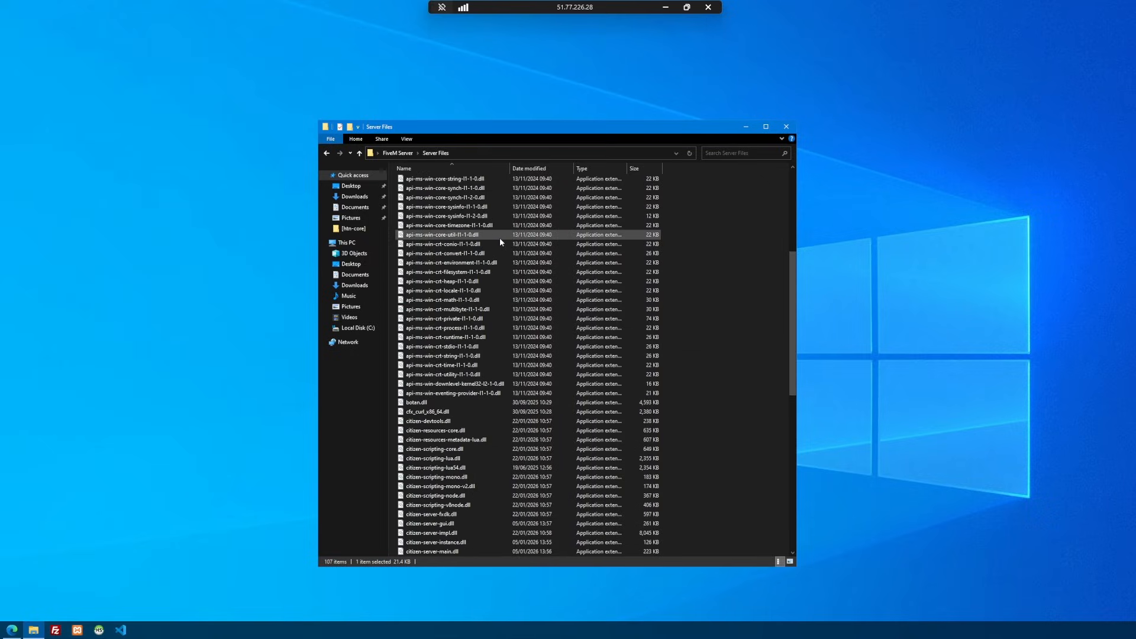
scroll(501, 237, down, 13)
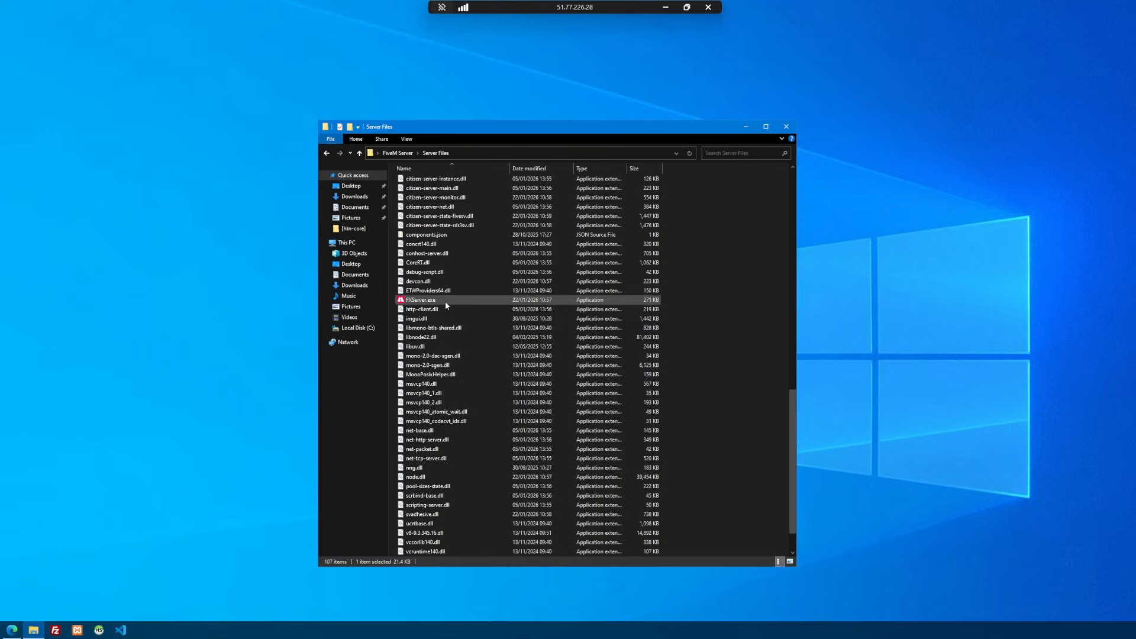
click(445, 300)
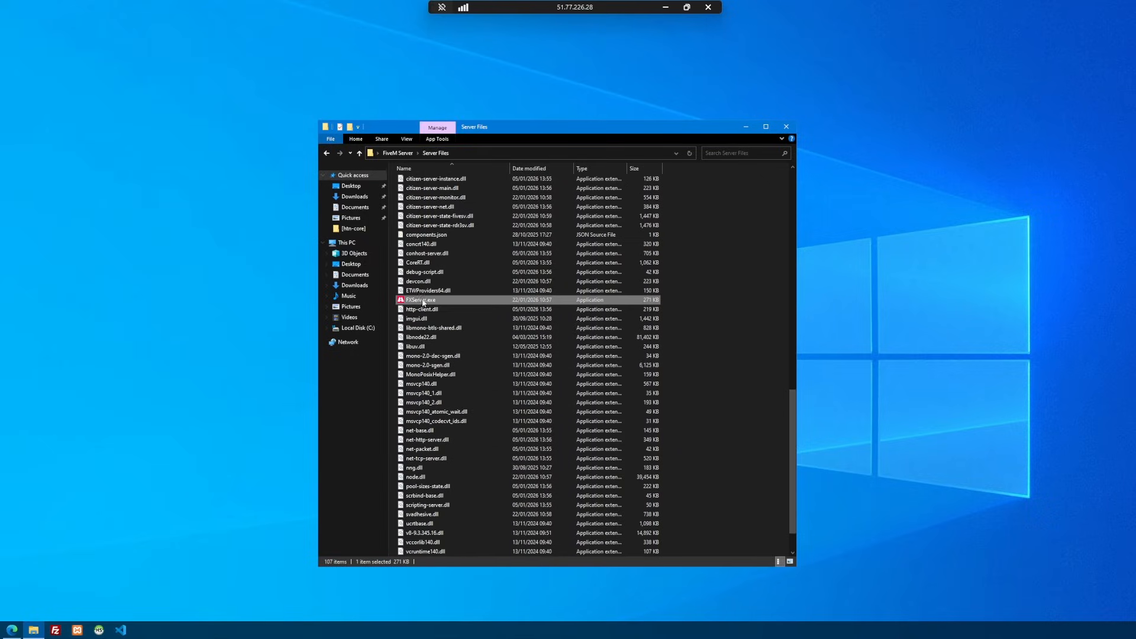
double_click(455, 300)
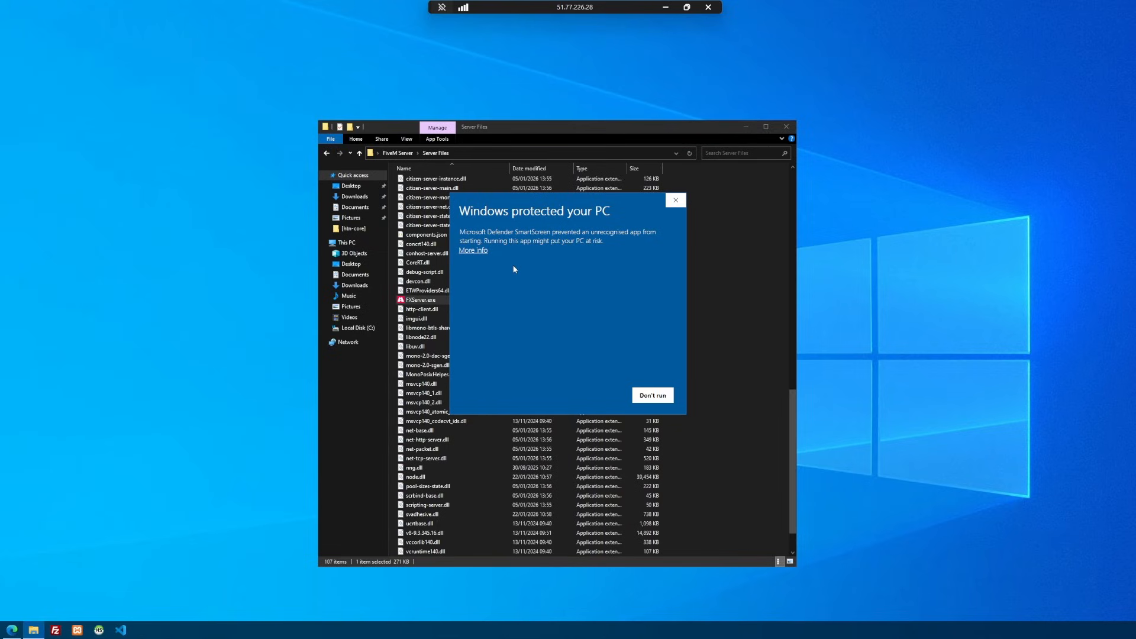
click(478, 250)
click(599, 396)
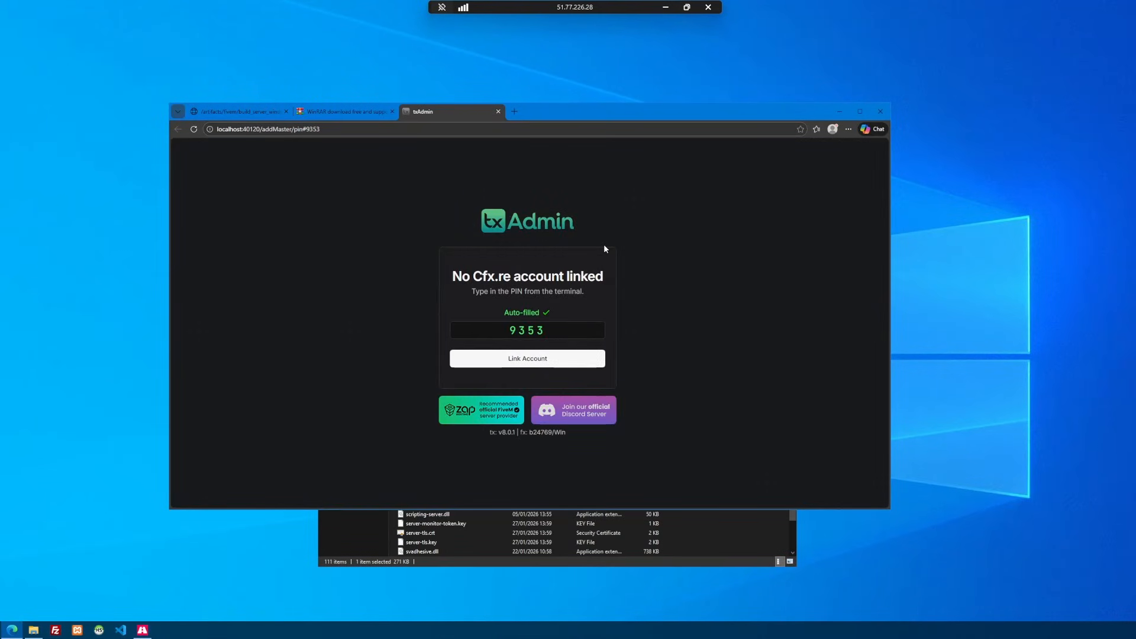
Step: Check the txAdmin console for the access addresses and the registration PIN
click(142, 630)
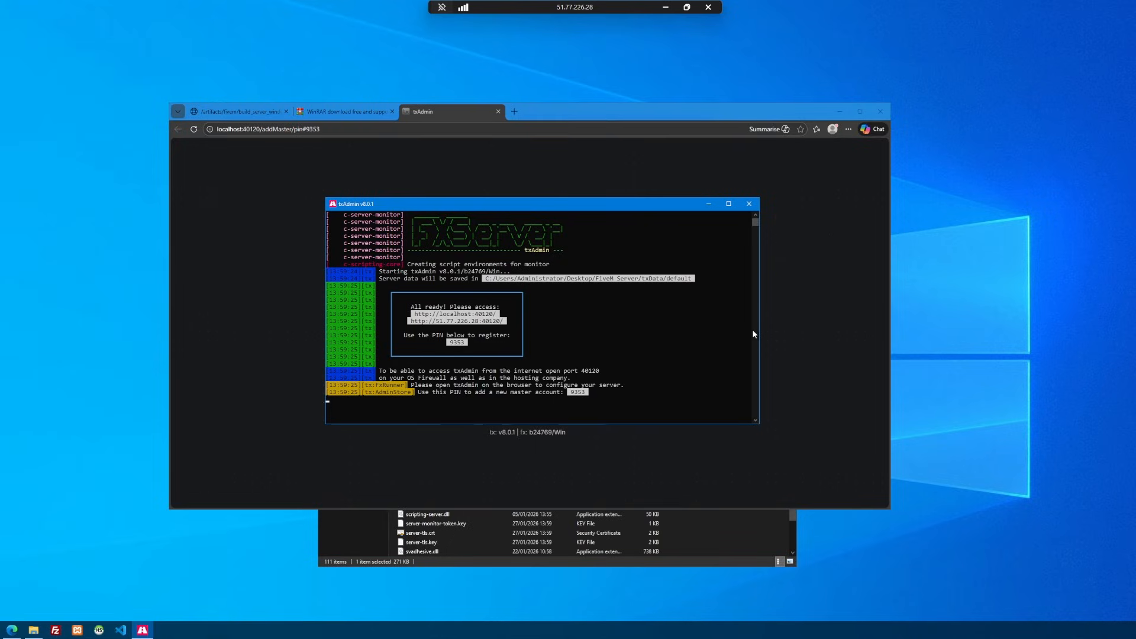
click(875, 285)
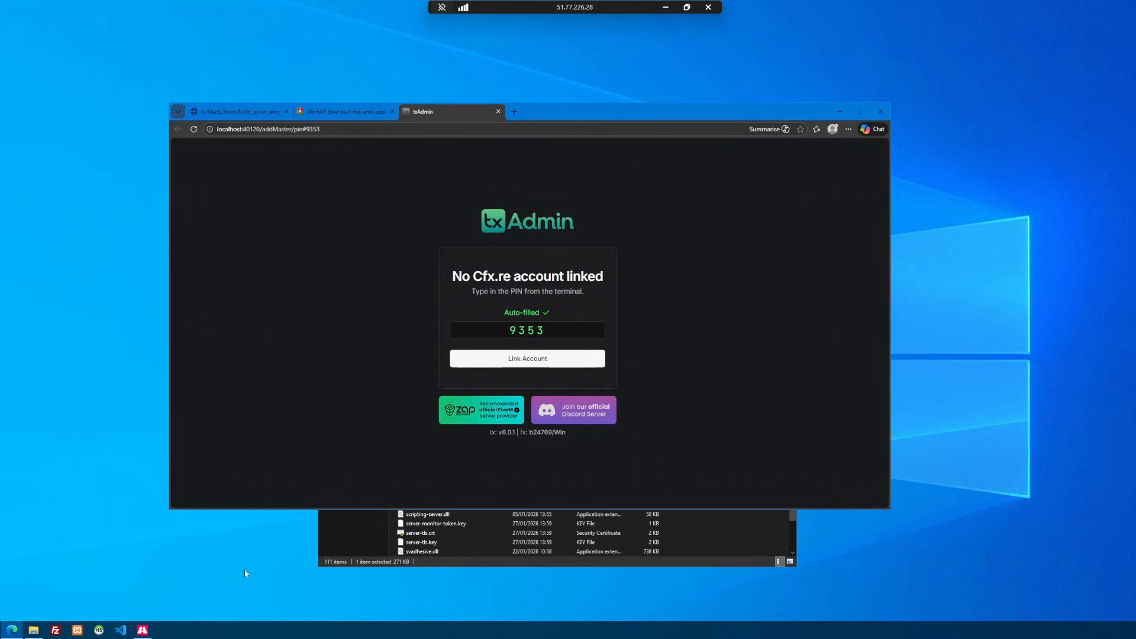
click(142, 630)
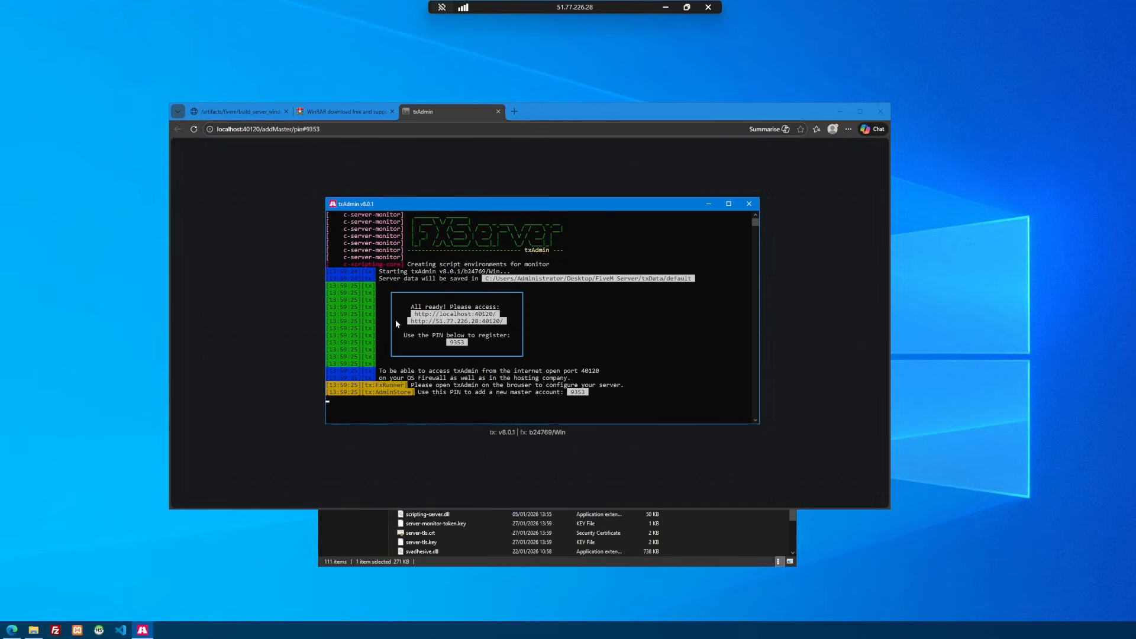
Step: Link the Cfx.re account to txAdmin using the auto-filled PIN and authorize txAdmin's access to the profile
click(804, 326)
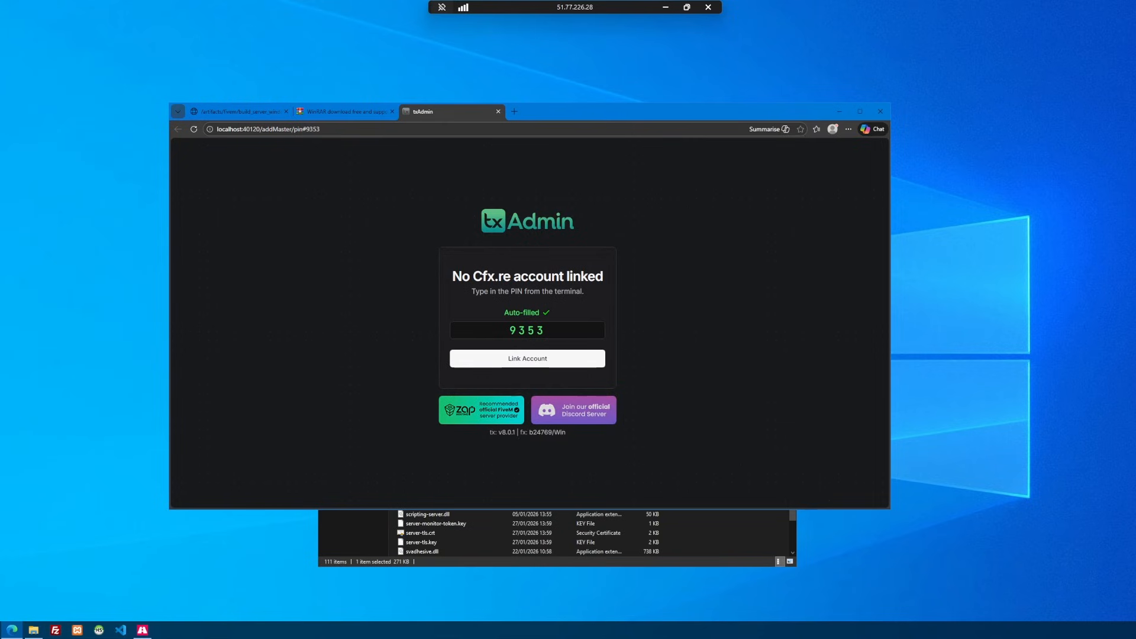
click(142, 629)
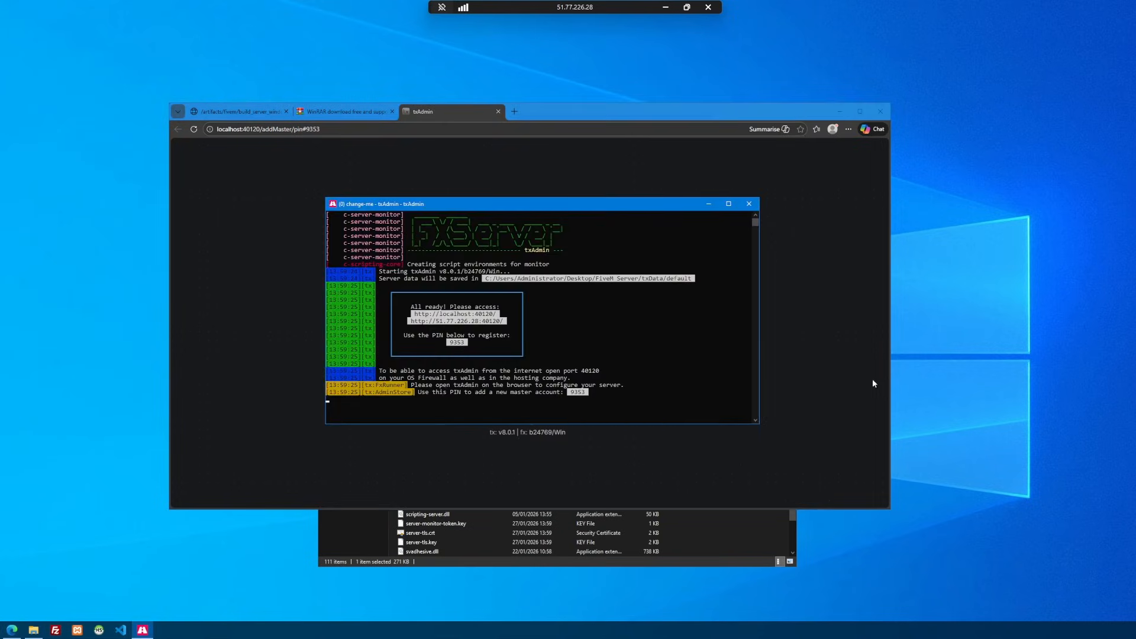
click(834, 371)
click(513, 364)
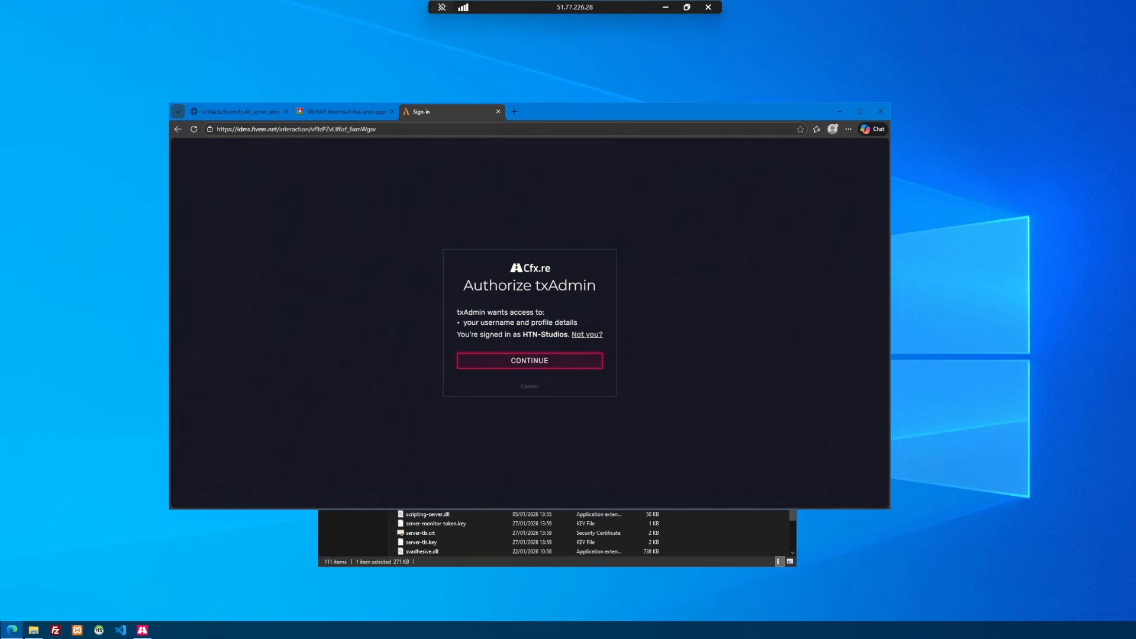
click(532, 366)
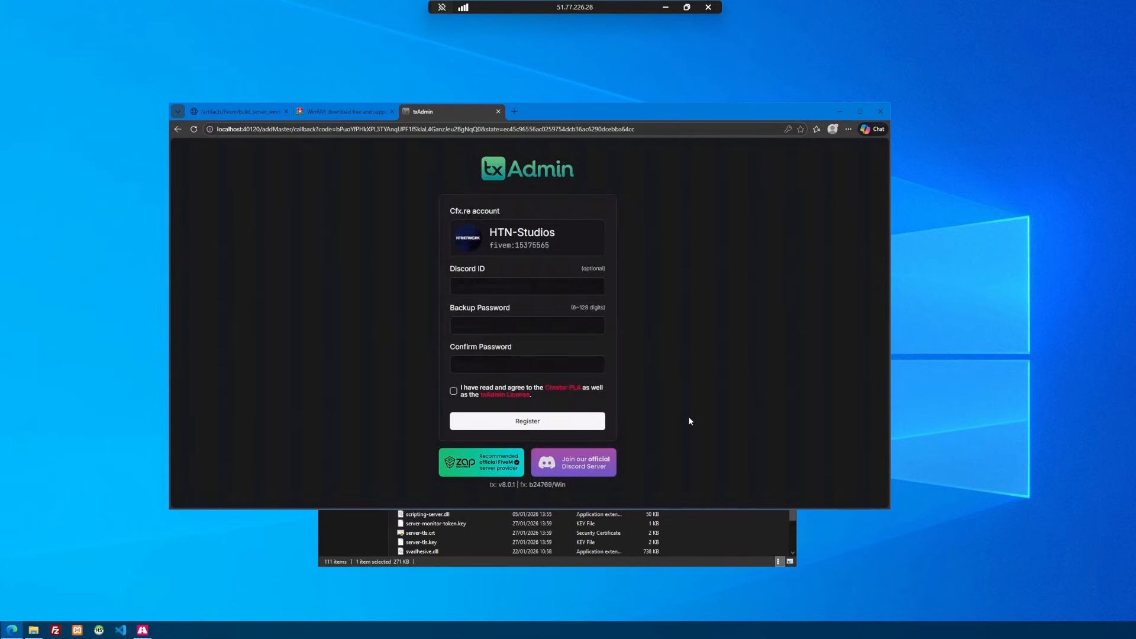
Step: Enter and confirm the backup password for the master account, accept the Creator PLA and txAdmin license, and register
click(576, 333)
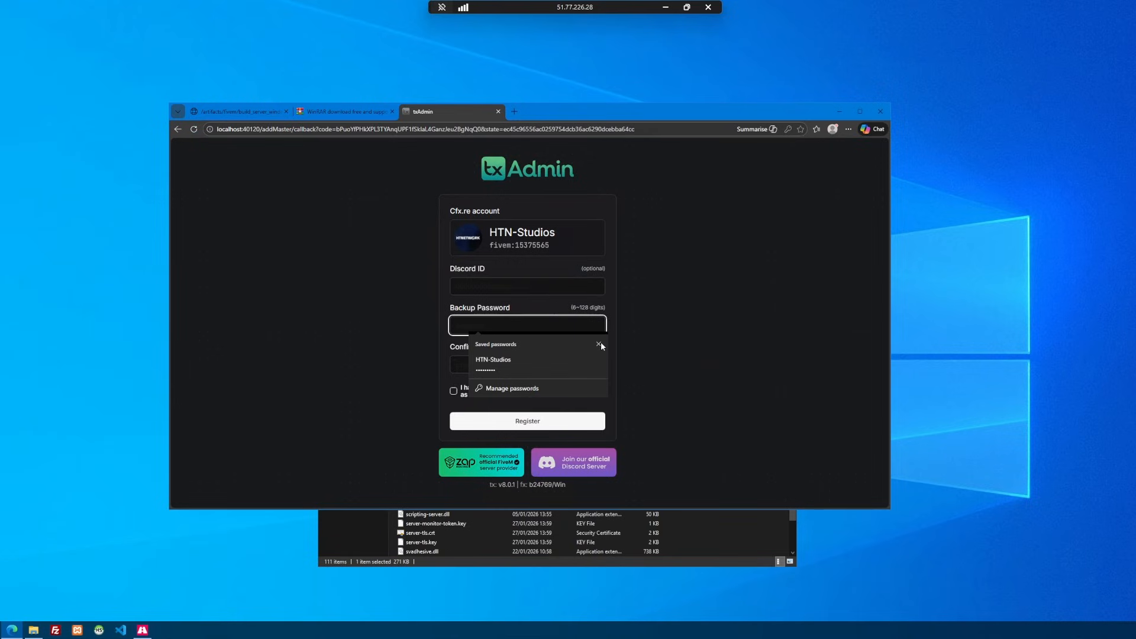
click(599, 344)
click(716, 320)
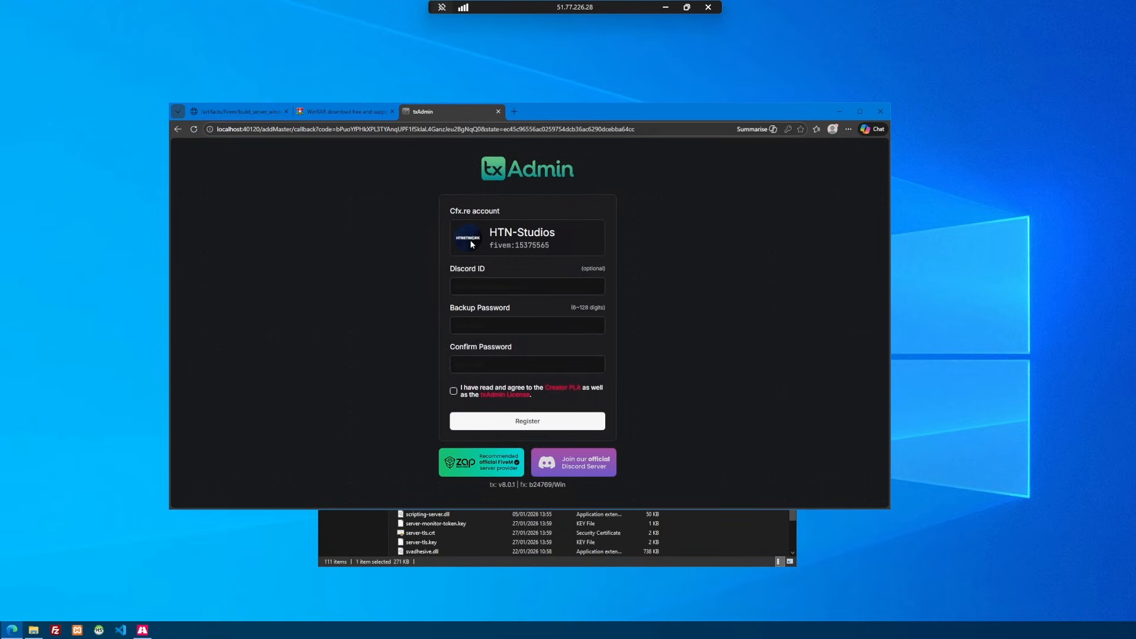
click(474, 326)
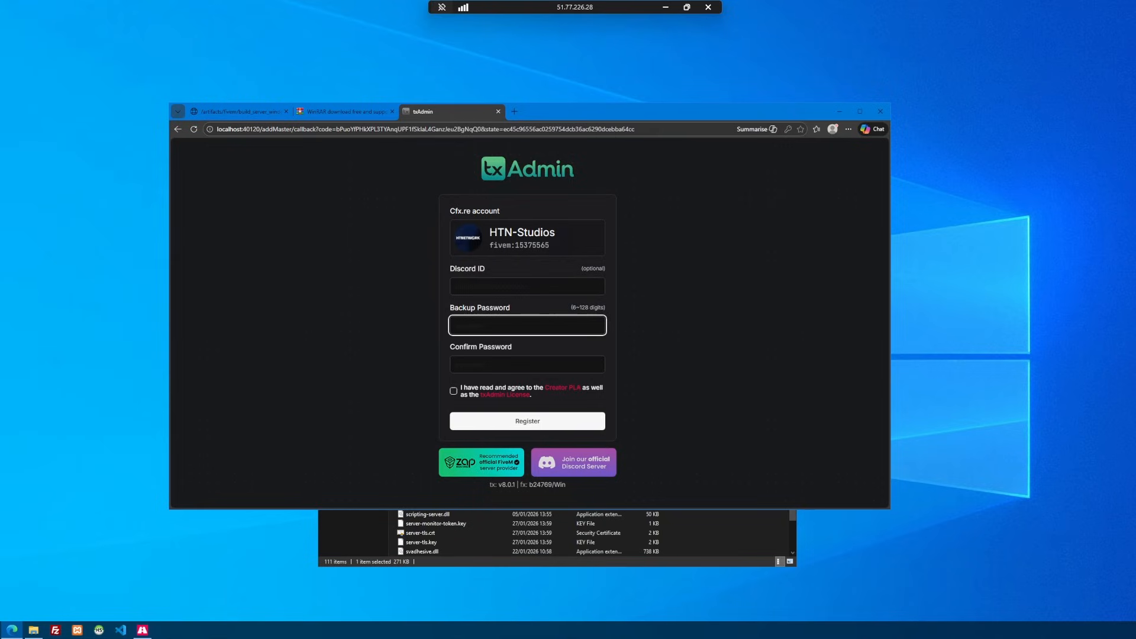
key(ctrl+v)
key(Tab)
key(ctrl+v)
click(708, 317)
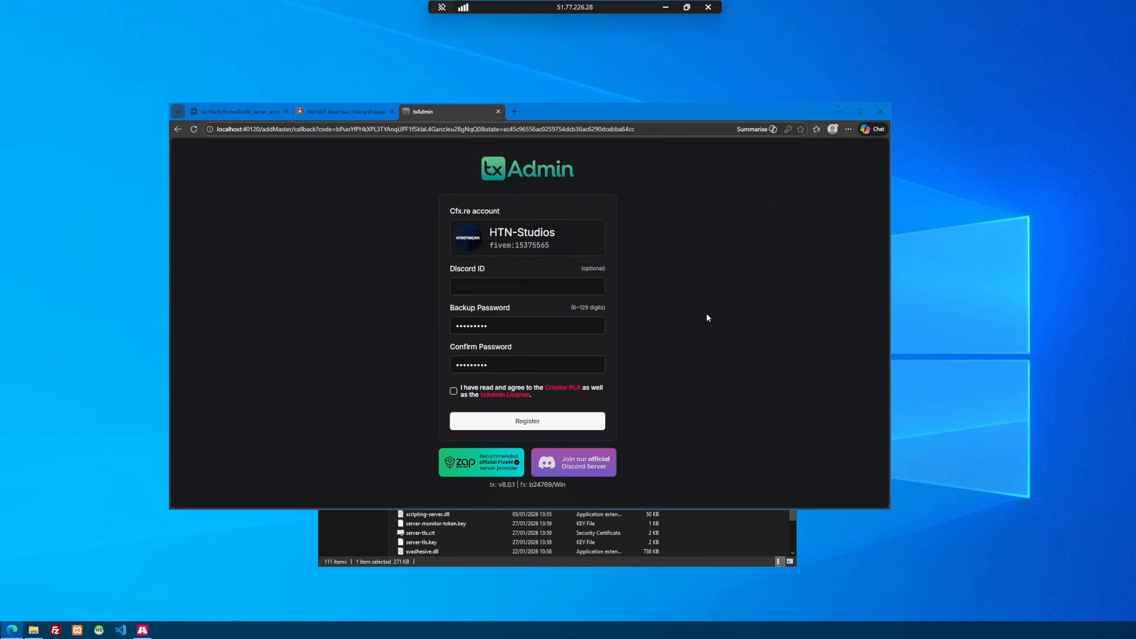
click(453, 391)
click(488, 422)
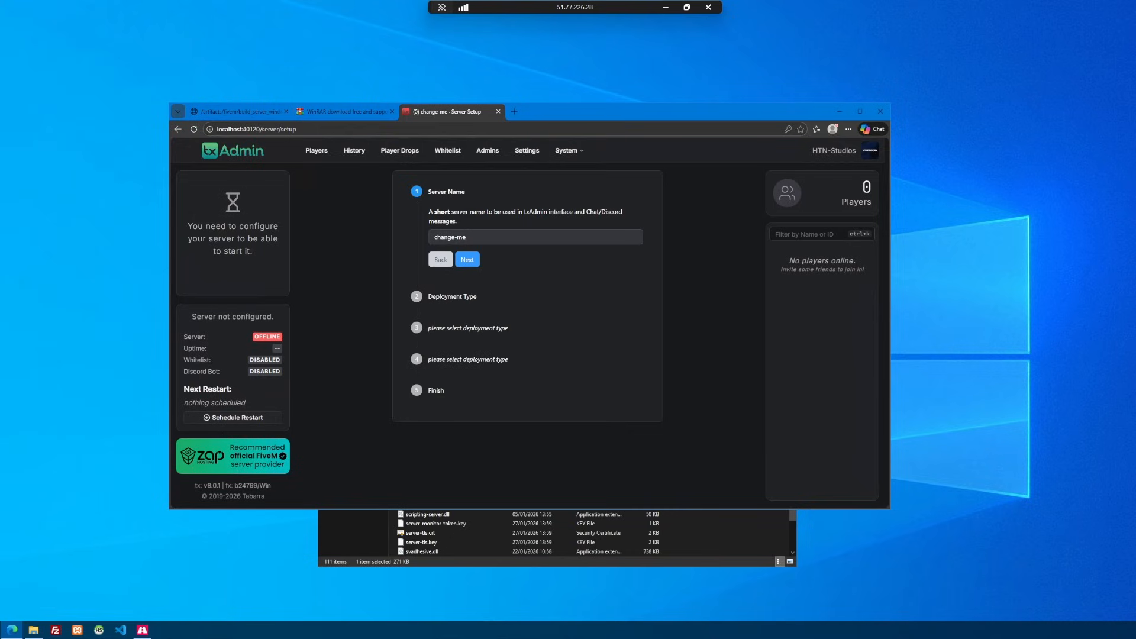
Step: Set the server name to HTN and continue to the deployment type
drag(471, 237, 404, 240)
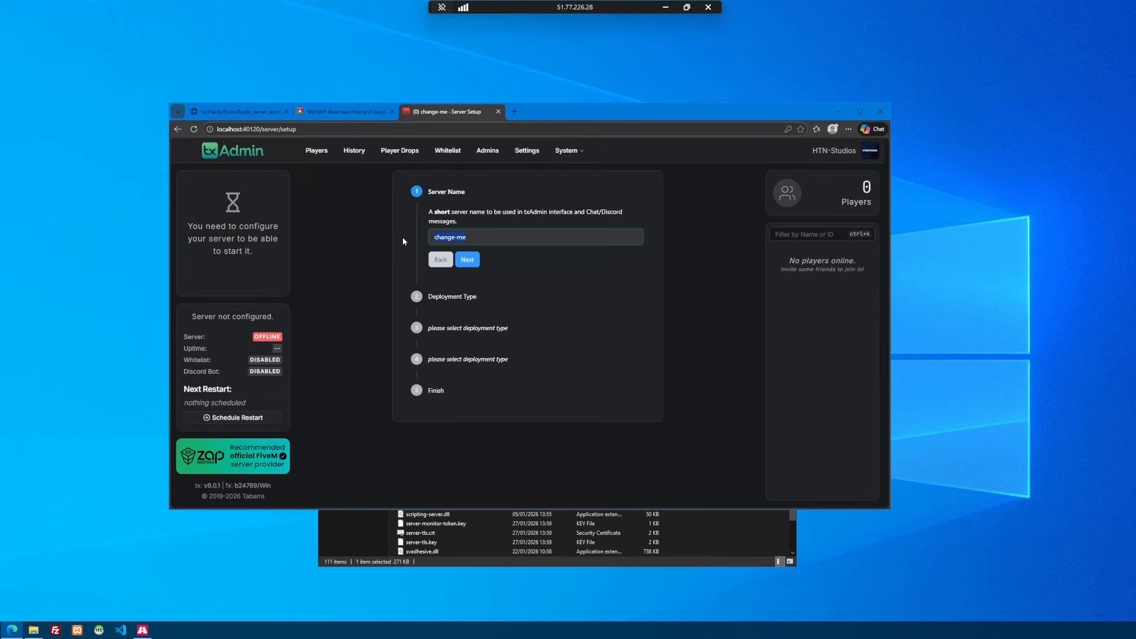
text(HTNetwork HighwayToope)
click(656, 246)
click(467, 237)
key(BackSpace)
text(r)
click(697, 263)
click(470, 256)
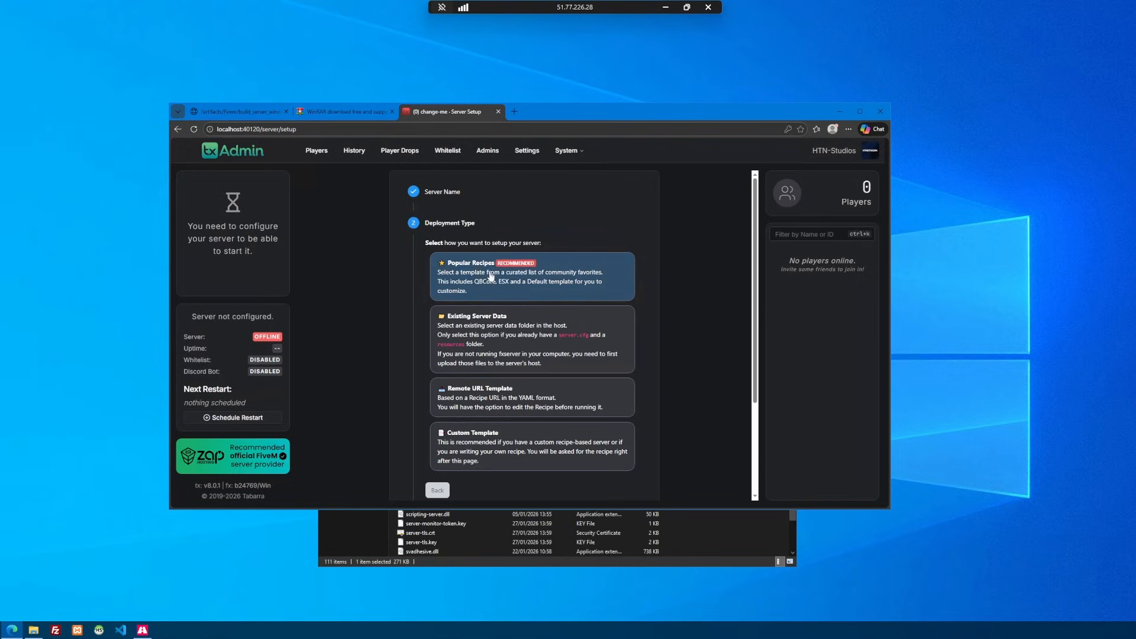
Step: Set up deployment from Popular Recipes with the FiveM Basic Server (CFX Default) template and suggested data path, and open the Recipe Deployer
click(502, 288)
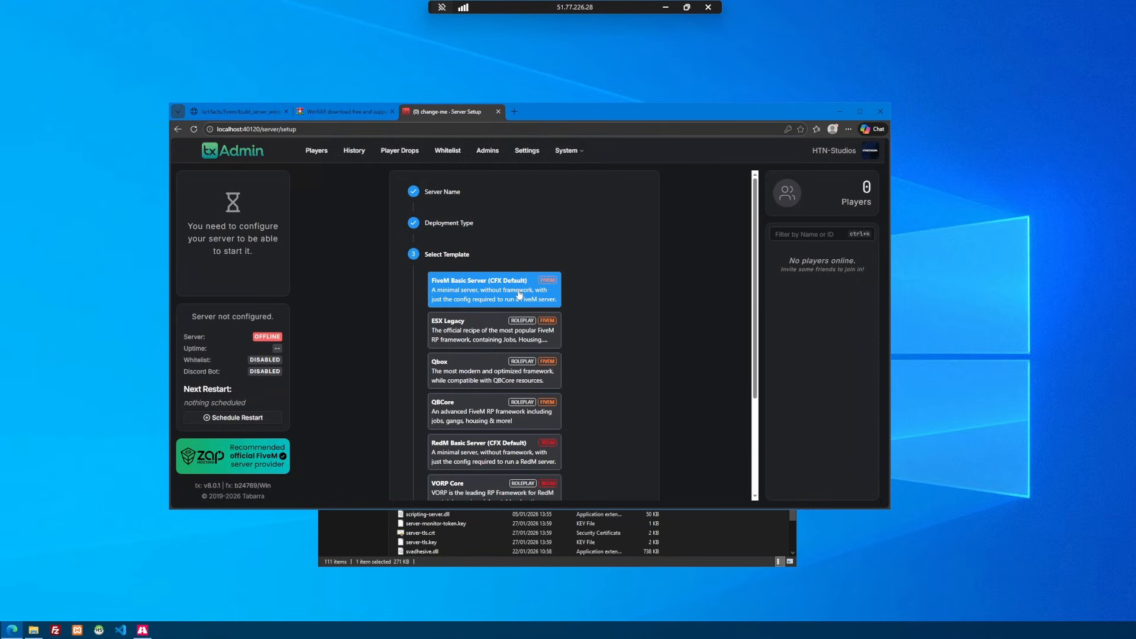
click(519, 294)
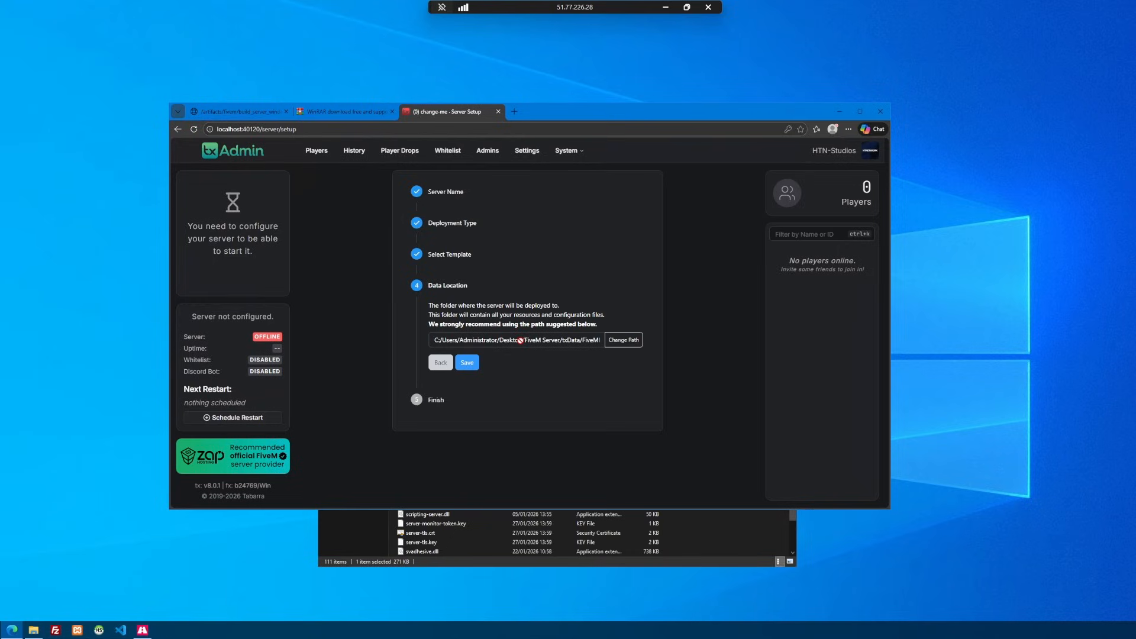
click(469, 366)
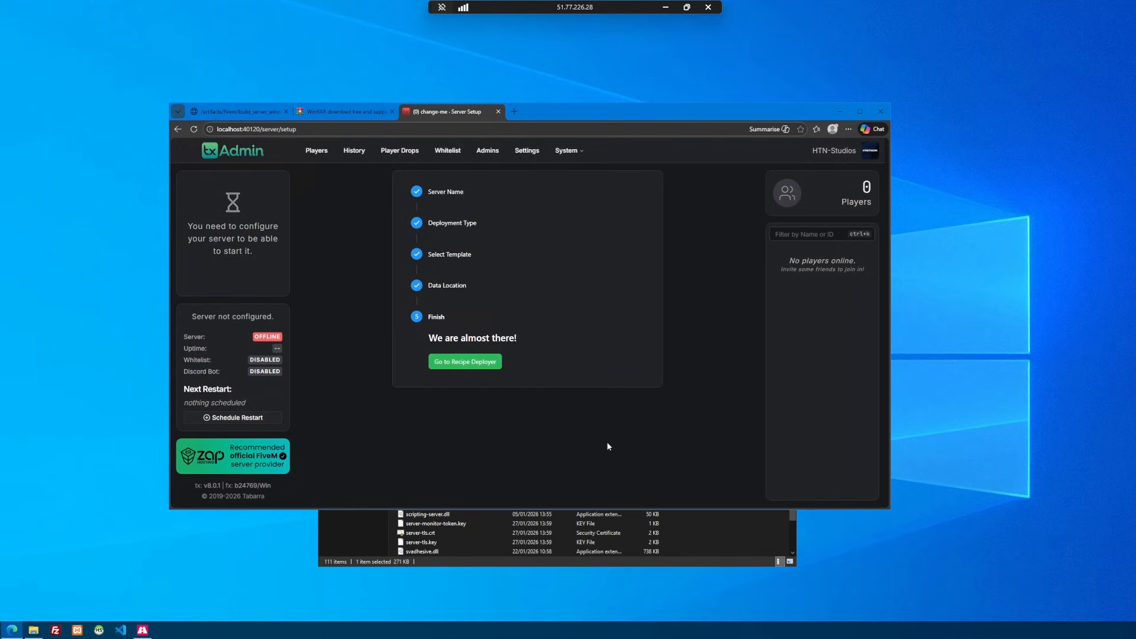
click(455, 370)
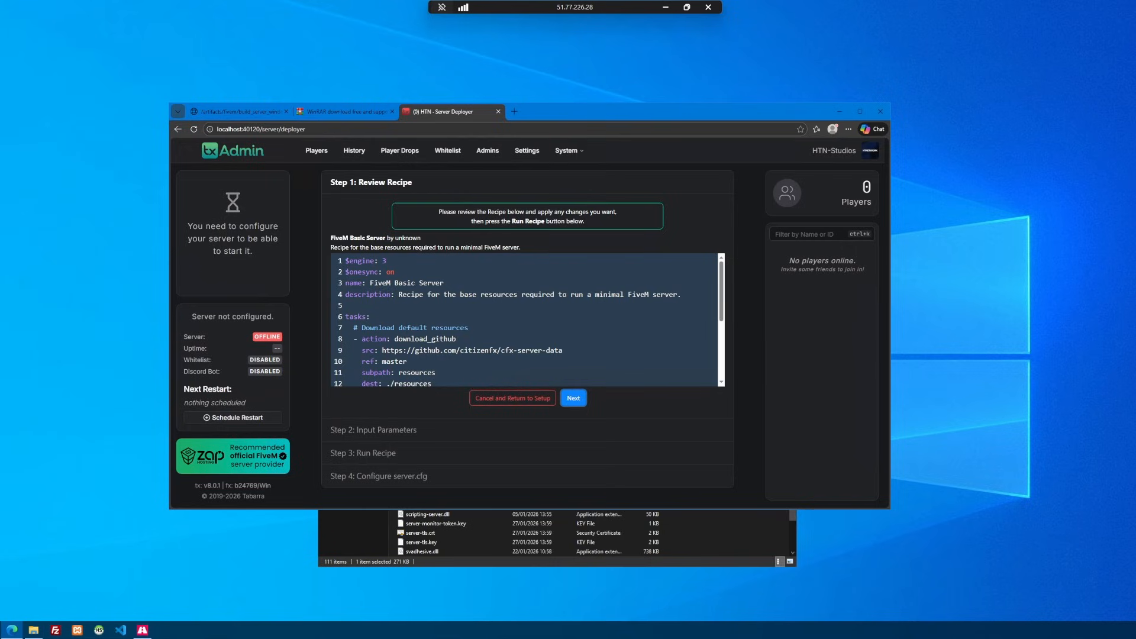
Step: Review the FiveM Basic Server recipe and continue to its input parameters without editing it
click(374, 317)
scroll(374, 317, down, 3)
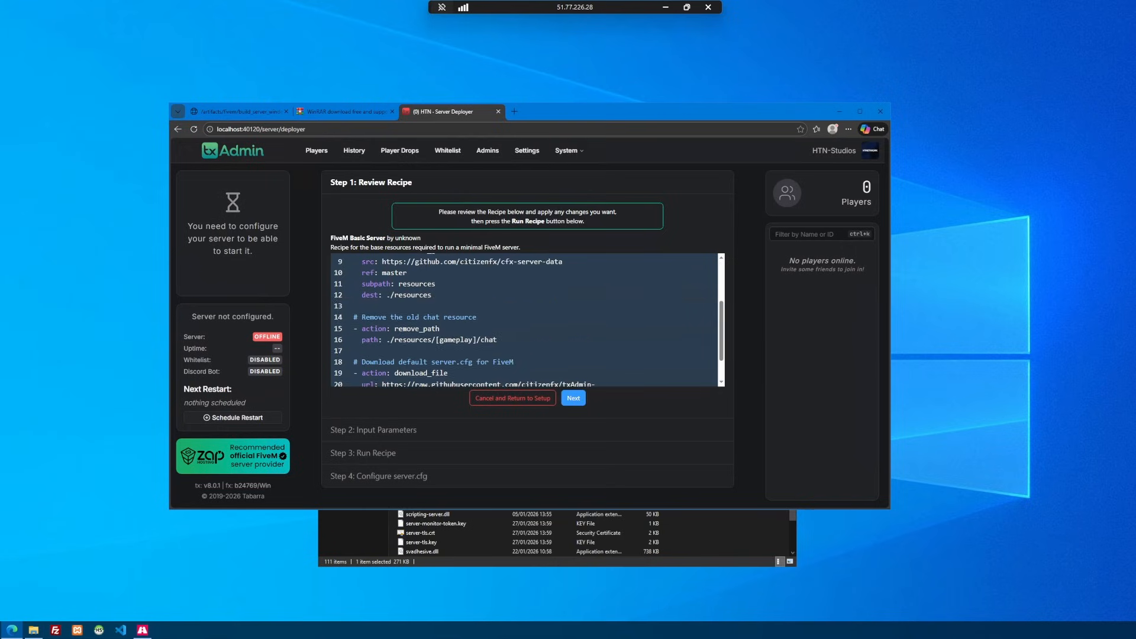
scroll(527, 320, up, 3)
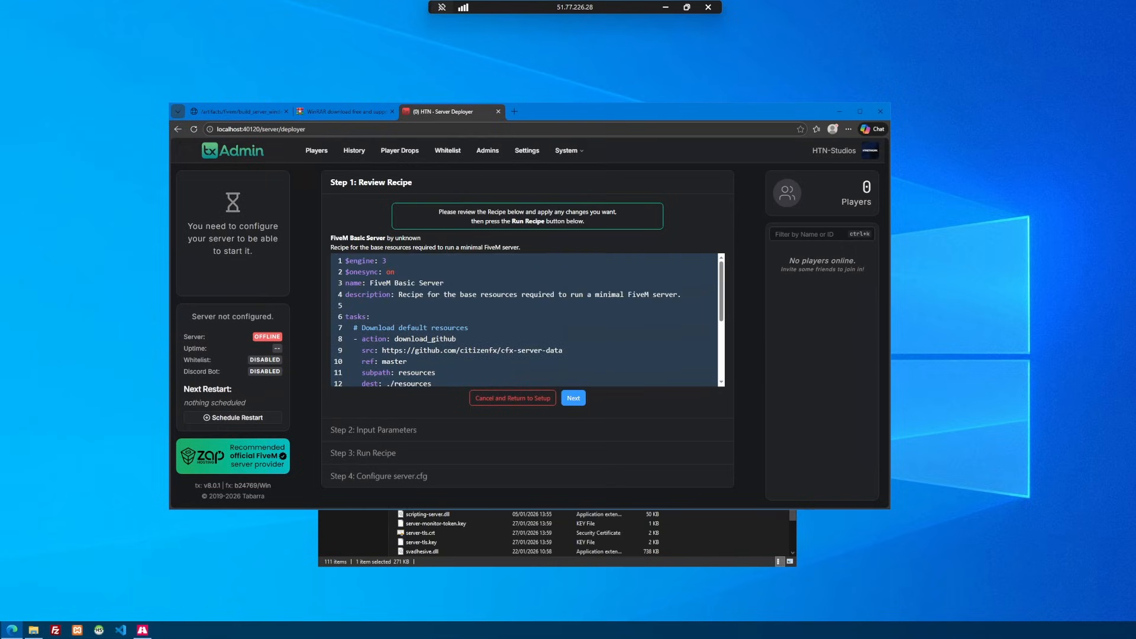
click(574, 398)
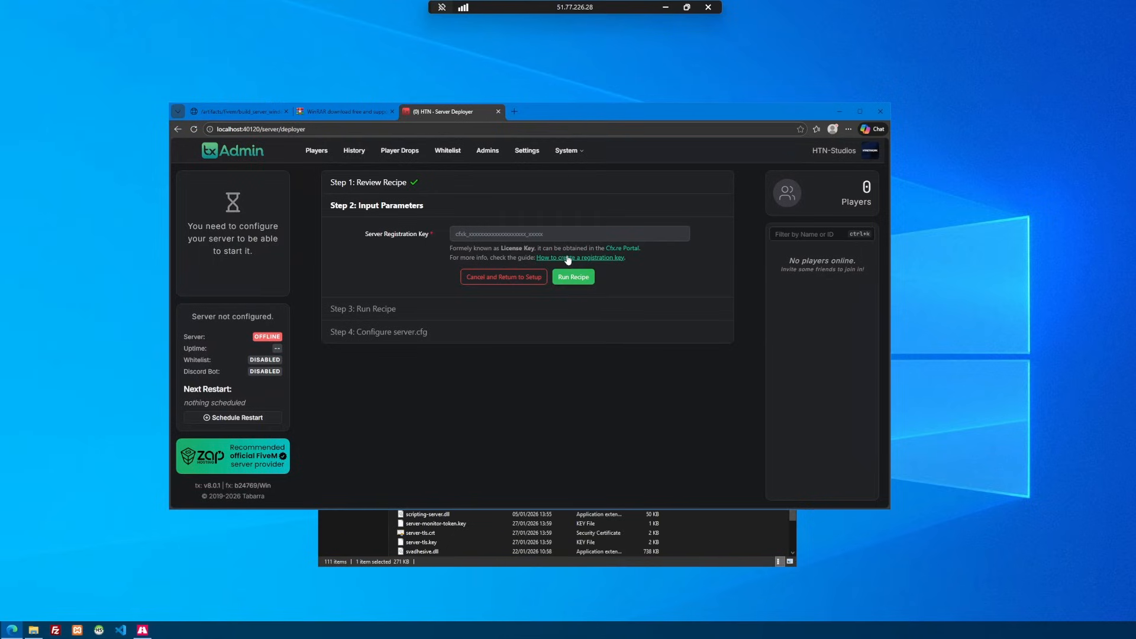
Step: Sign in to the Cfx Portal with Cfx.re and copy the registration key of the first active HTN server
click(626, 251)
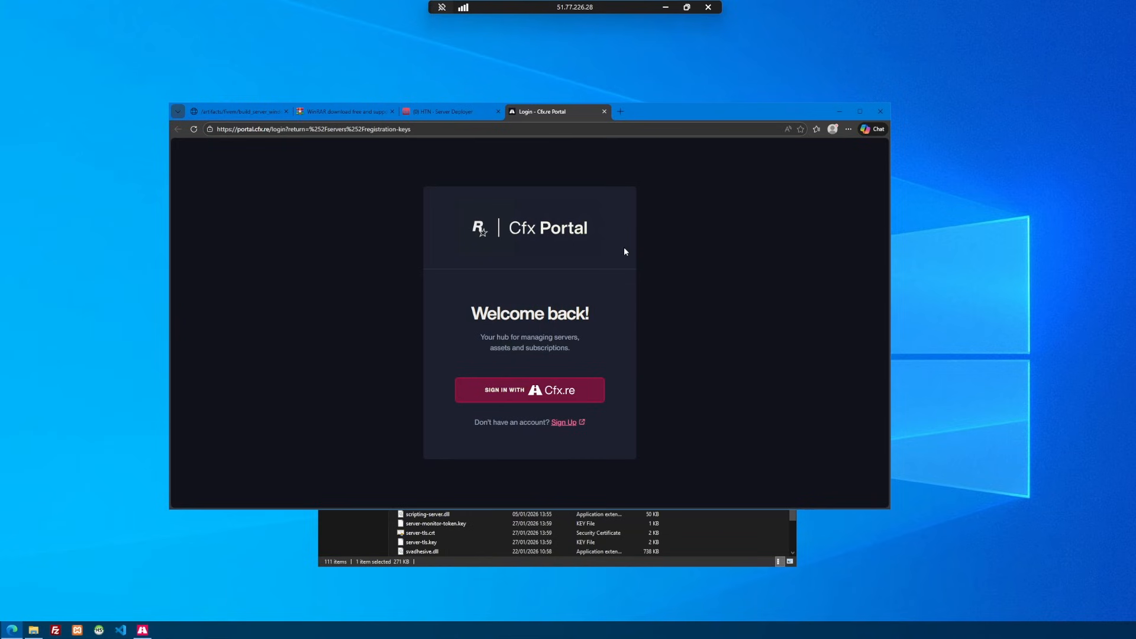
click(530, 390)
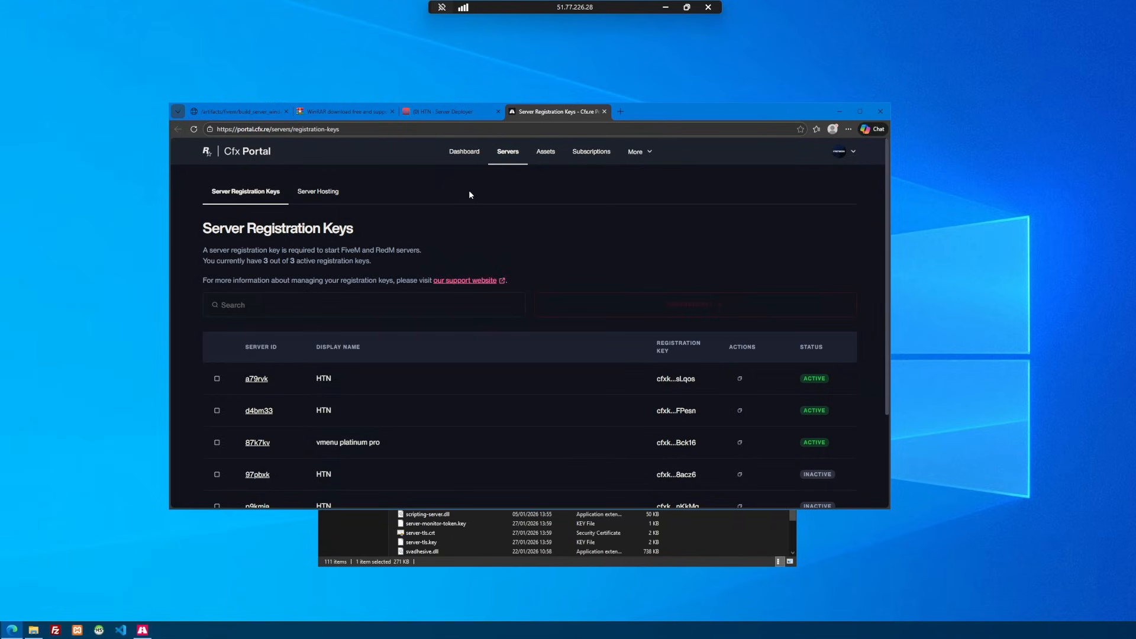
scroll(592, 254, down, 2)
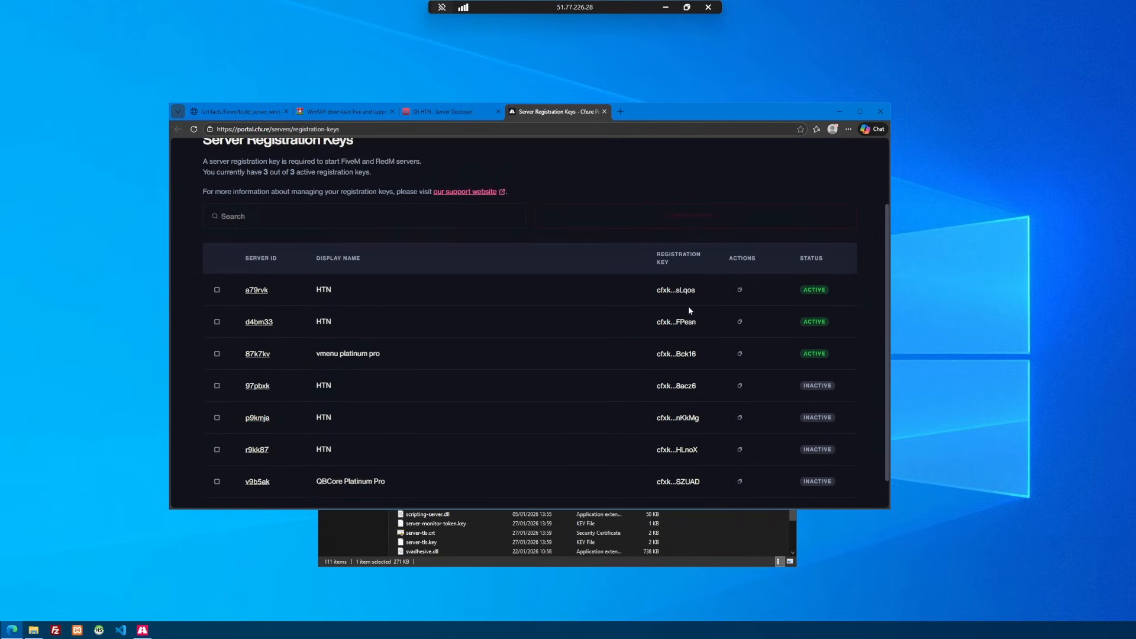
click(740, 290)
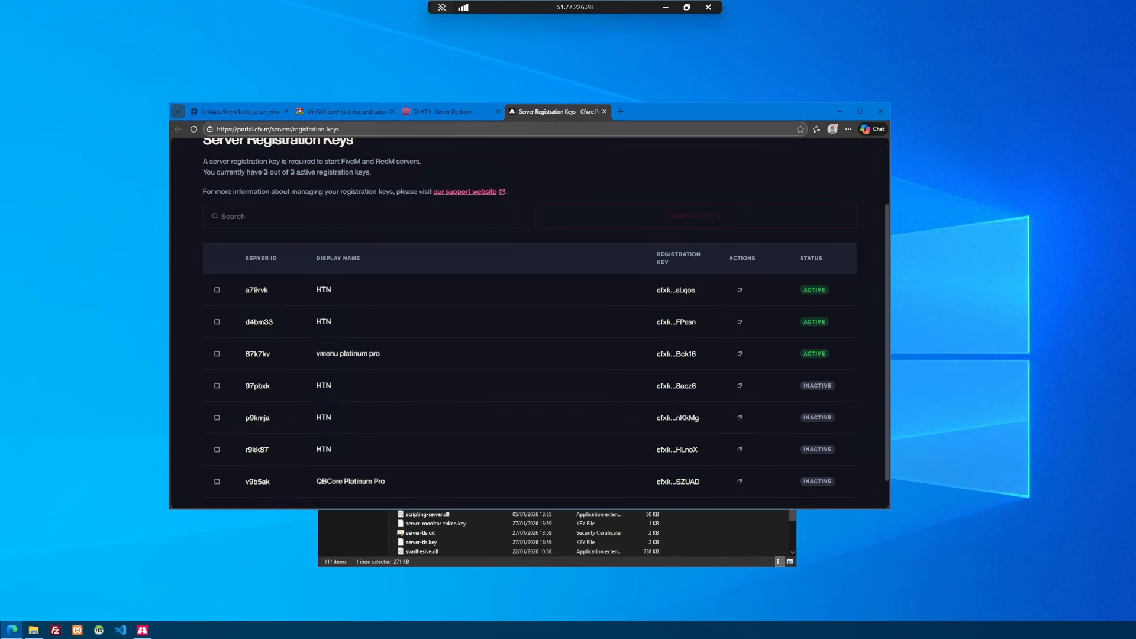
Step: Paste the server registration key into the deployer, run the recipe, and close the deployed server folder window
click(441, 113)
click(616, 234)
key(ctrl+v)
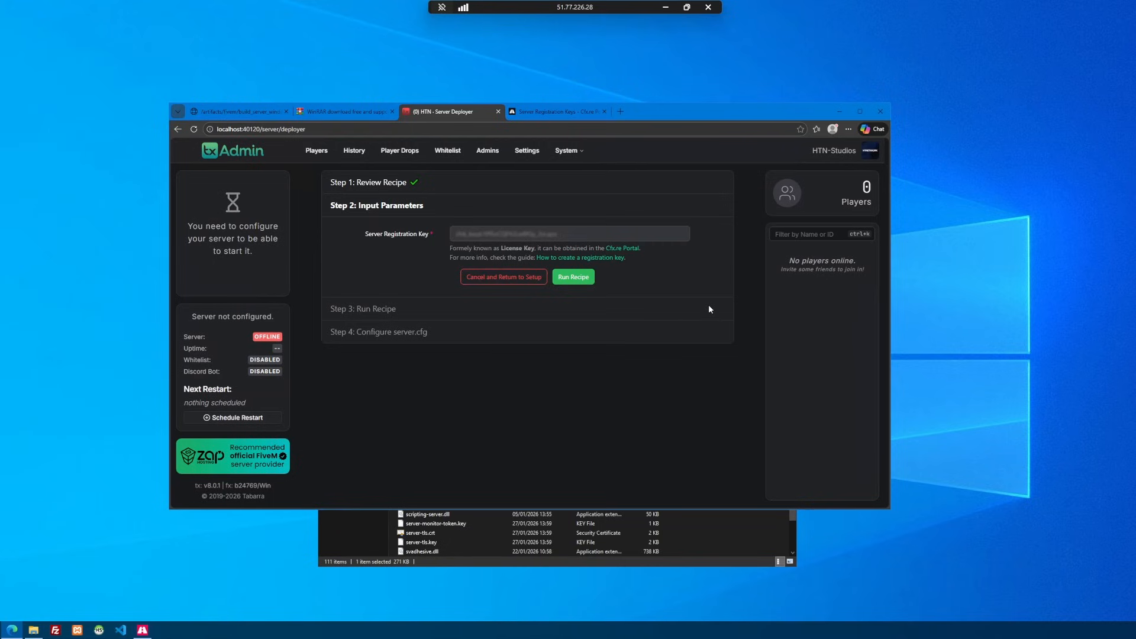
click(574, 277)
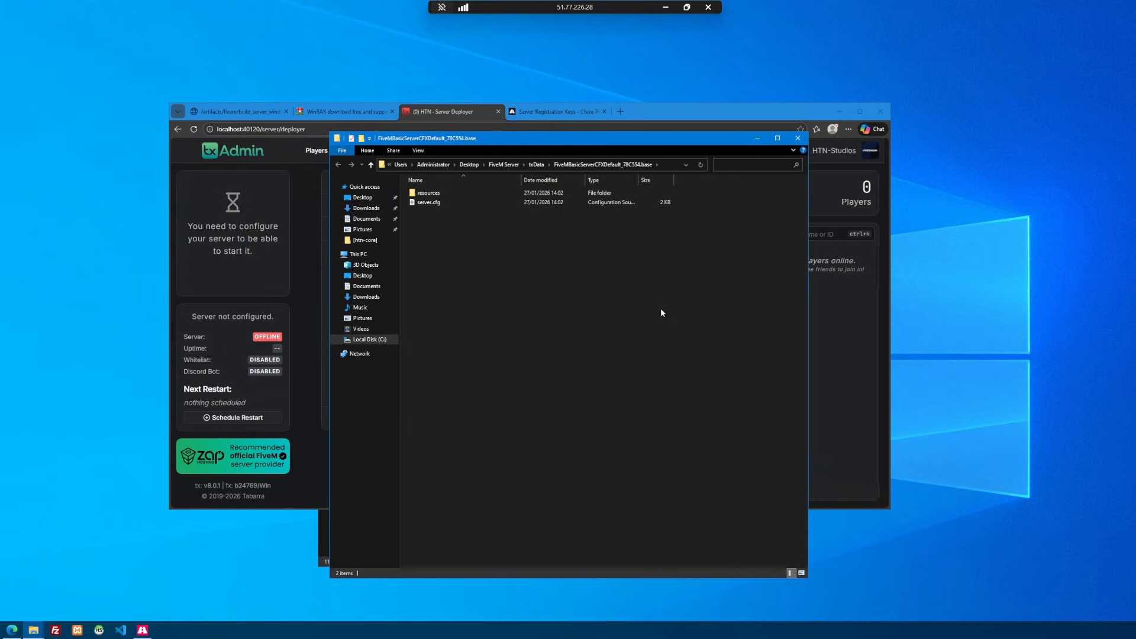
click(797, 138)
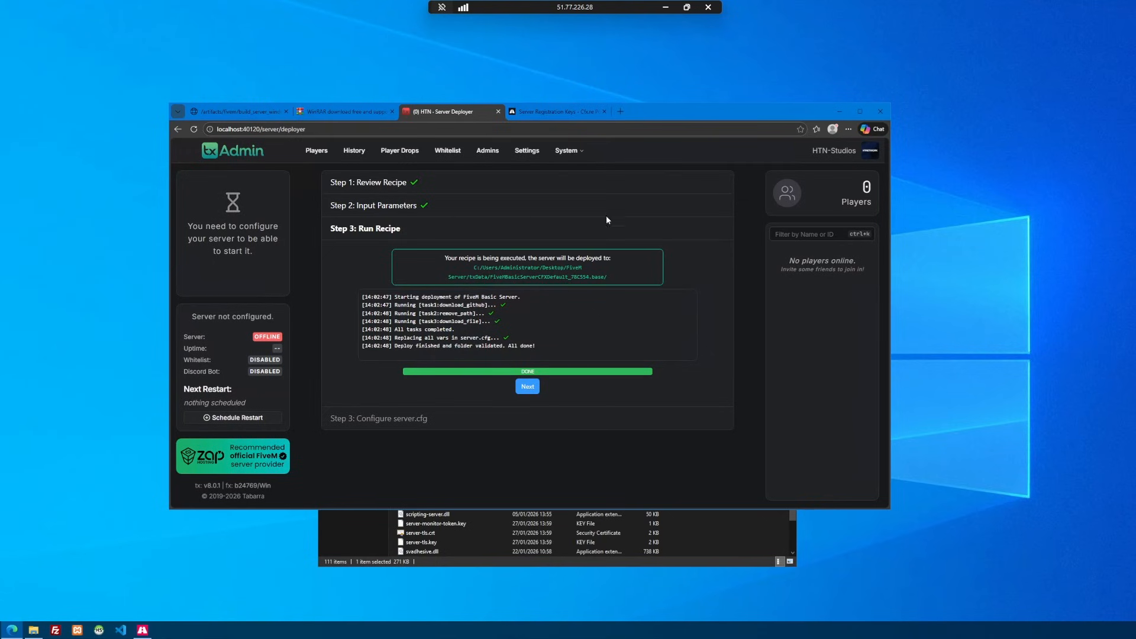
Step: In server.cfg, shorten sv_hostname to "HTN built" and sv_projectName to "HTN"
click(527, 387)
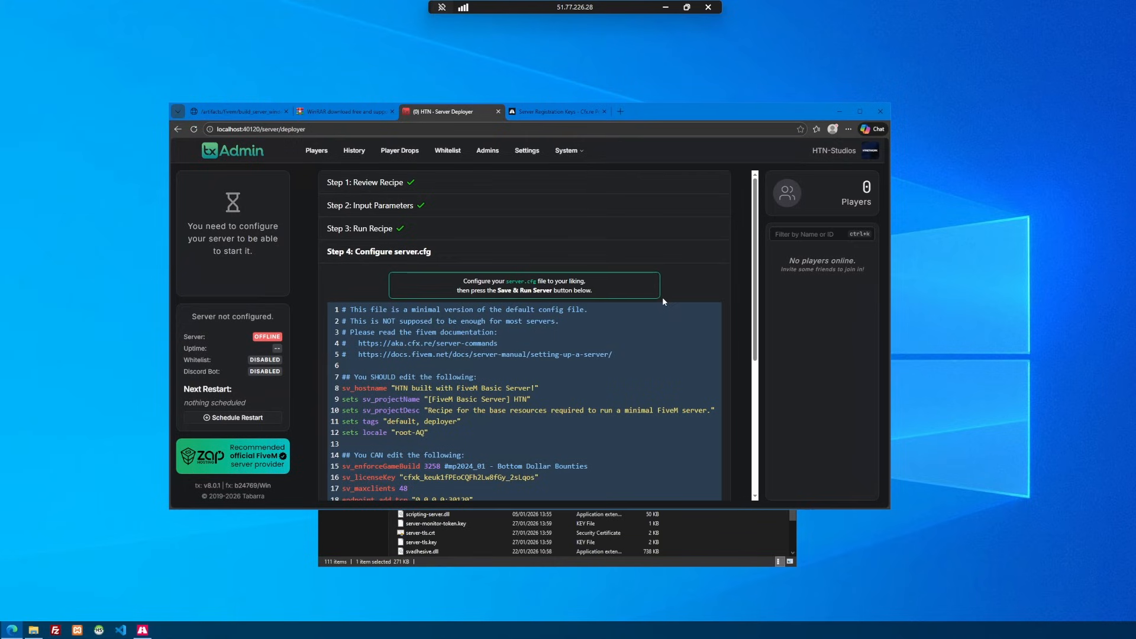
scroll(662, 301, down, 1)
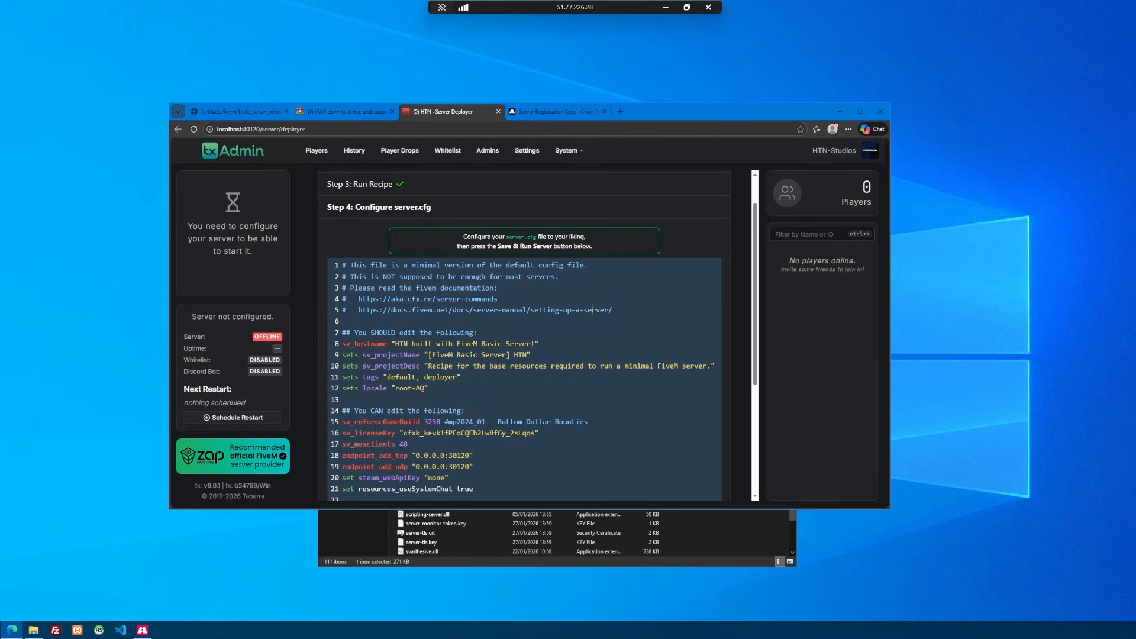
scroll(592, 309, down, 1)
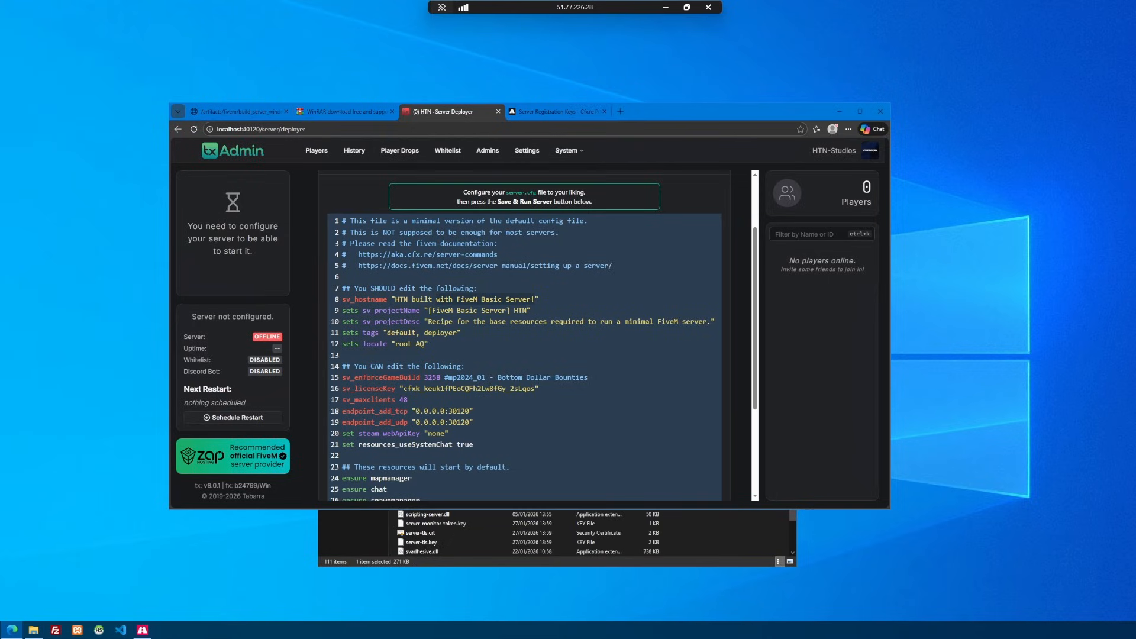
key(BackSpace)
key(BackSpace)
click(460, 332)
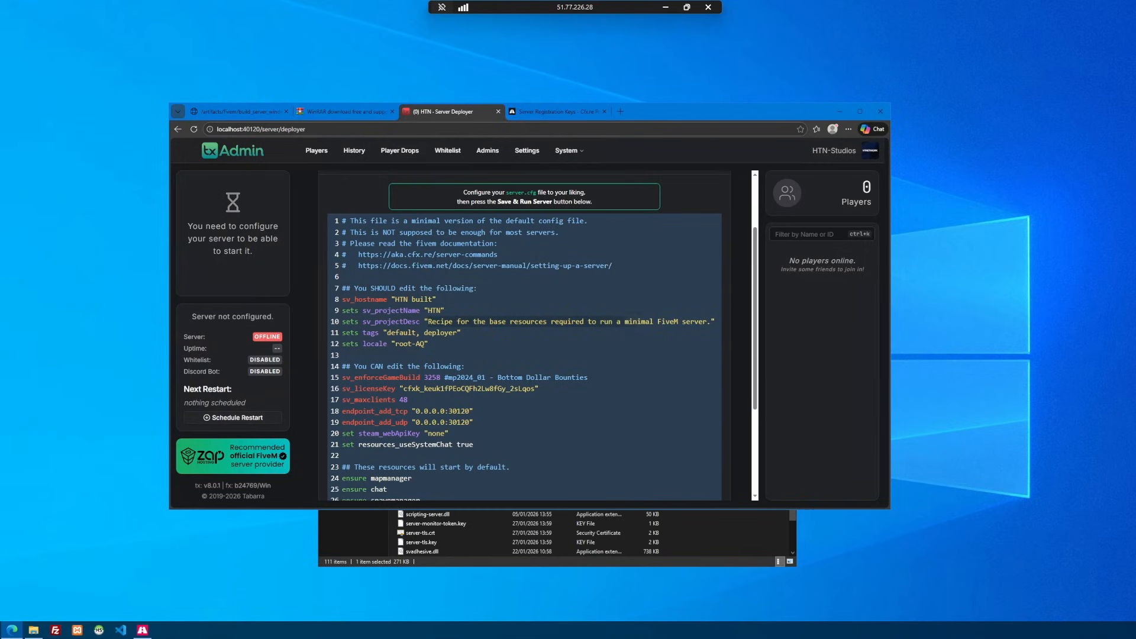
Step: Review the remaining server.cfg settings down to the system admins section, and save and run the server
scroll(525, 335, down, 3)
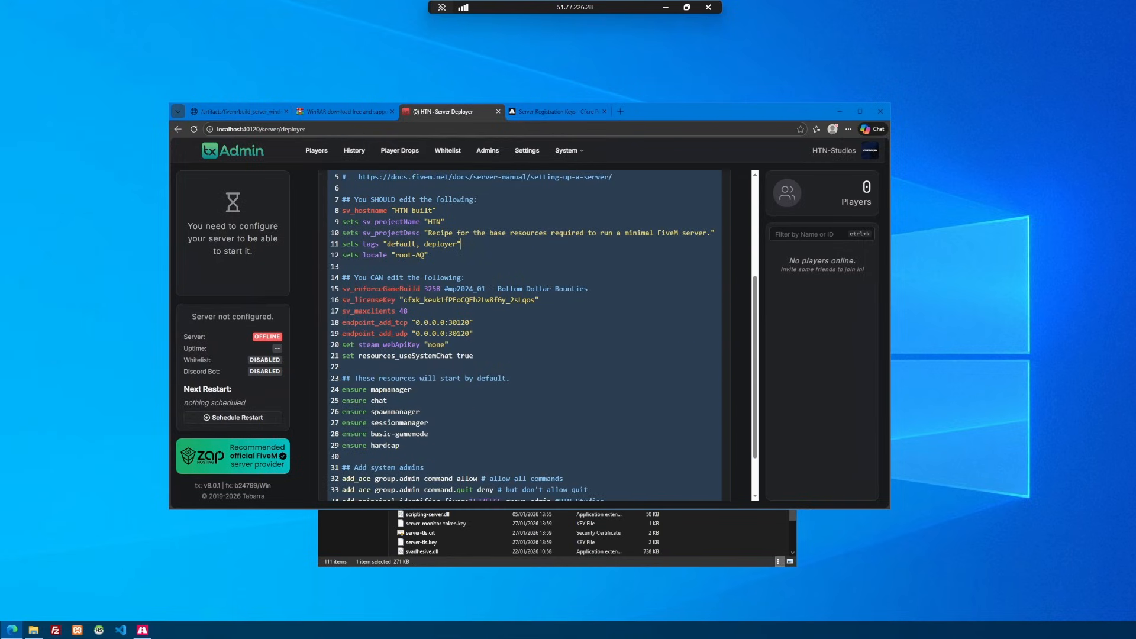
scroll(425, 344, down, 2)
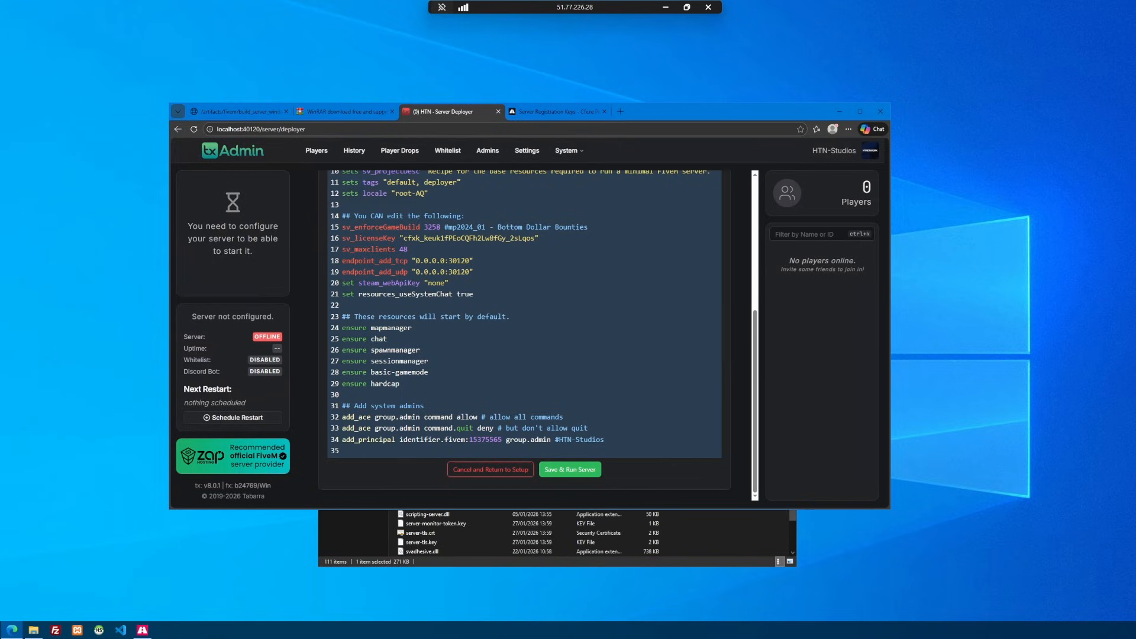
click(490, 428)
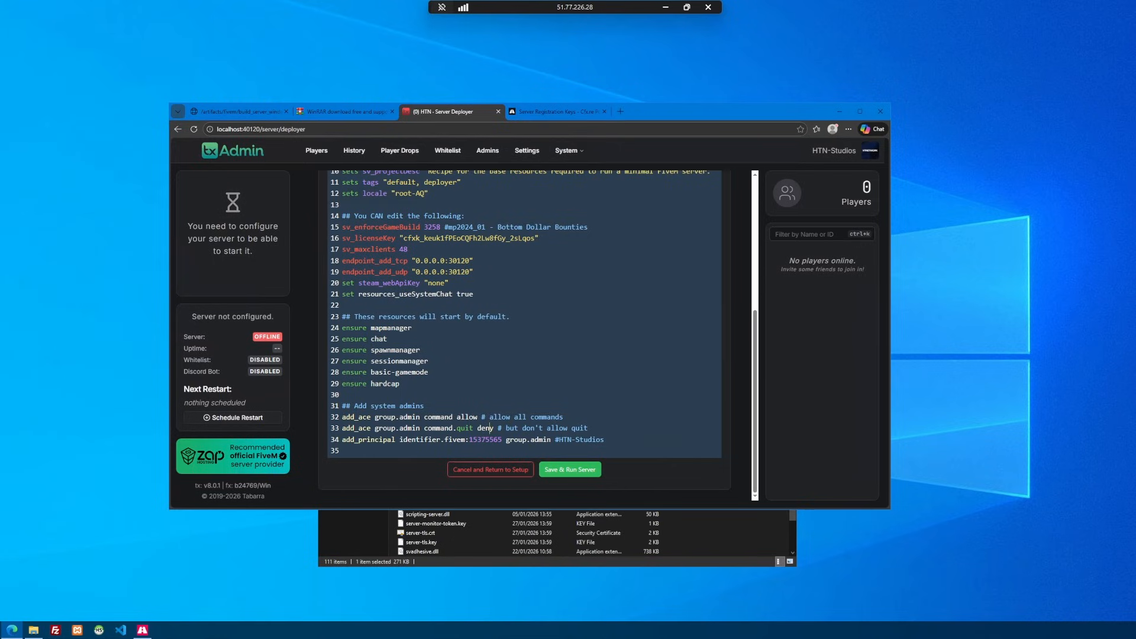
click(573, 473)
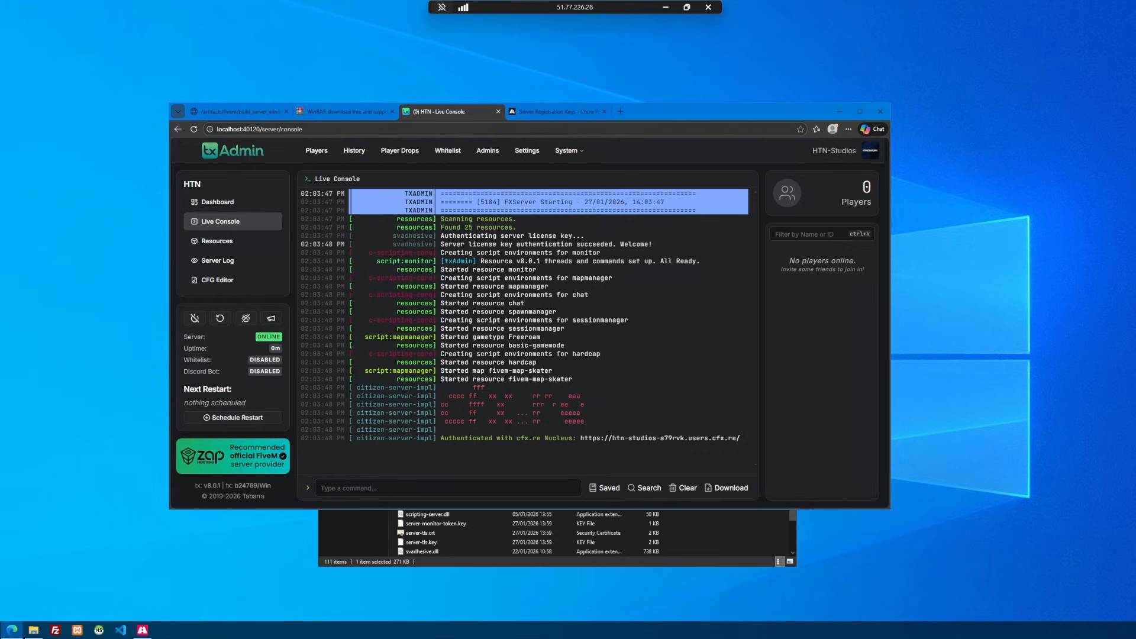
Step: Minimize the browser and the txAdmin console so that the Server Files folder is in front
click(838, 110)
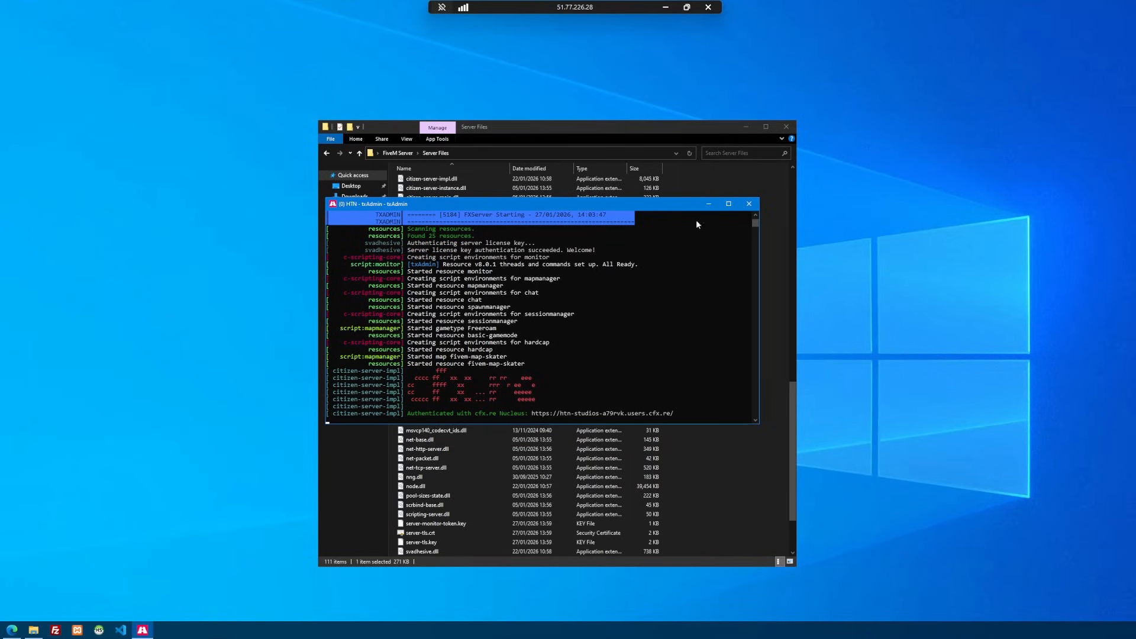
click(708, 204)
click(754, 217)
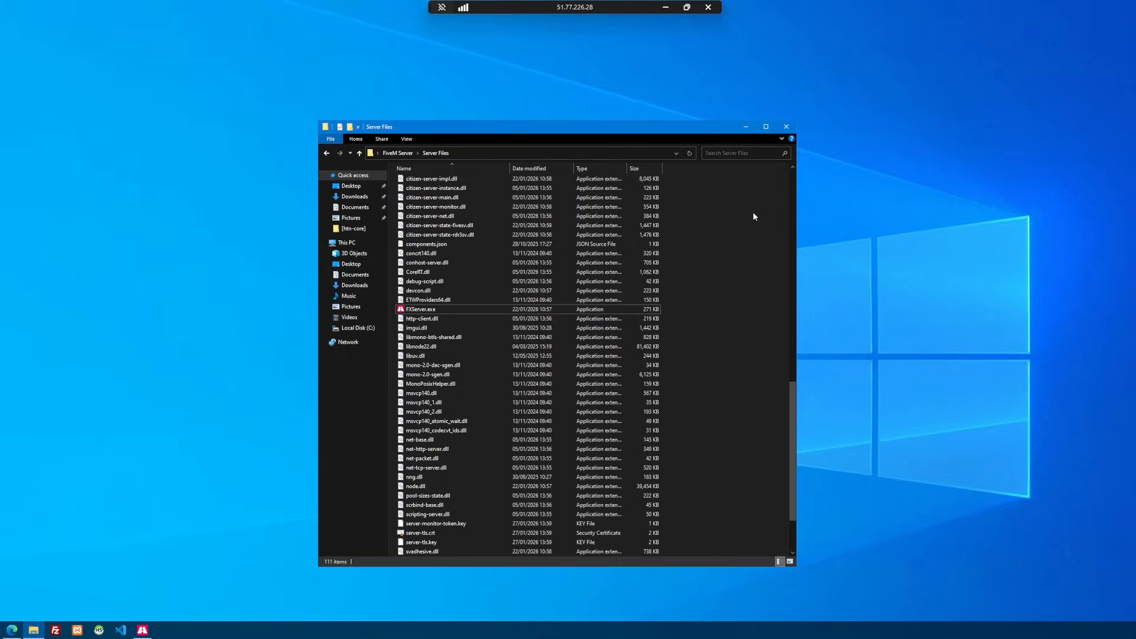
Step: Open server.cfg from the FiveMBasicServerCFXDefault_78C554.base folder inside the FiveM Server txData folder
click(404, 154)
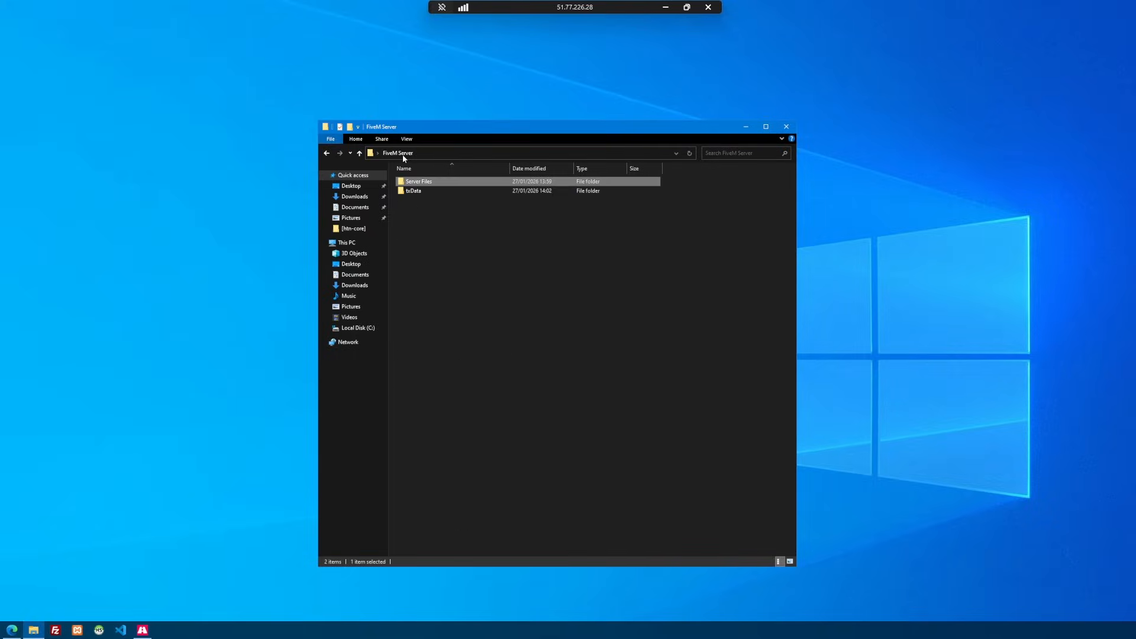
click(454, 241)
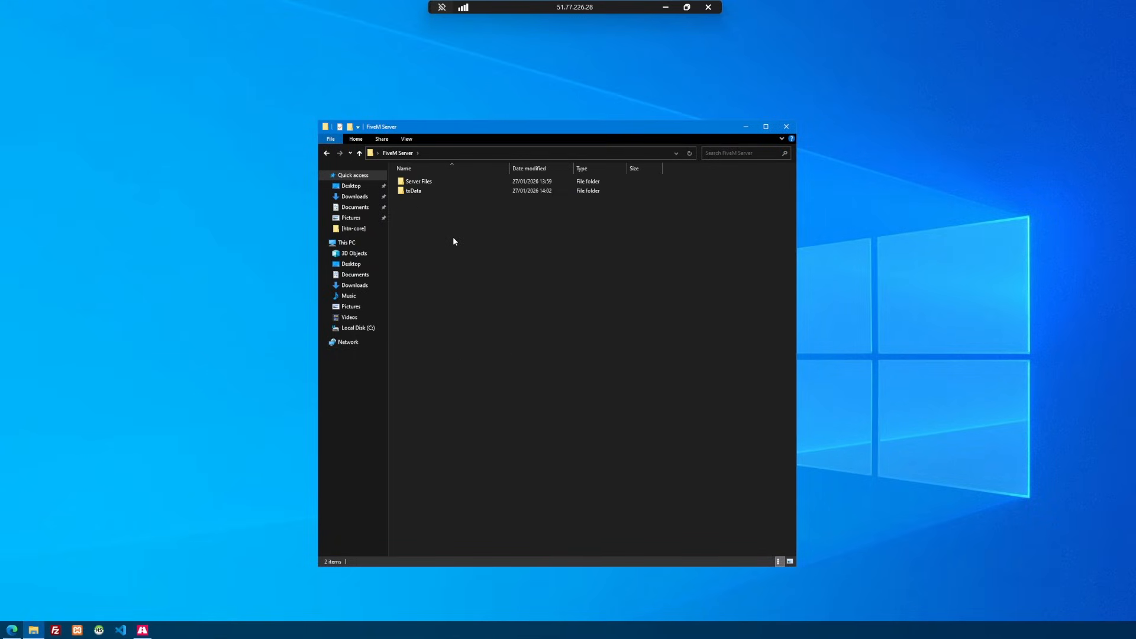
double_click(435, 190)
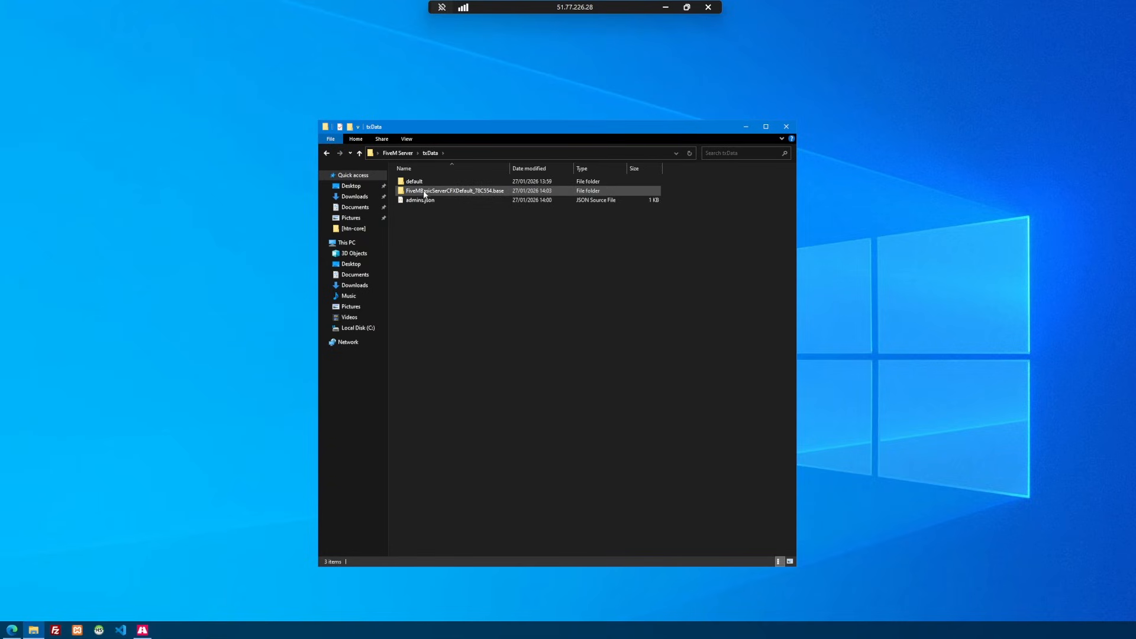
double_click(494, 192)
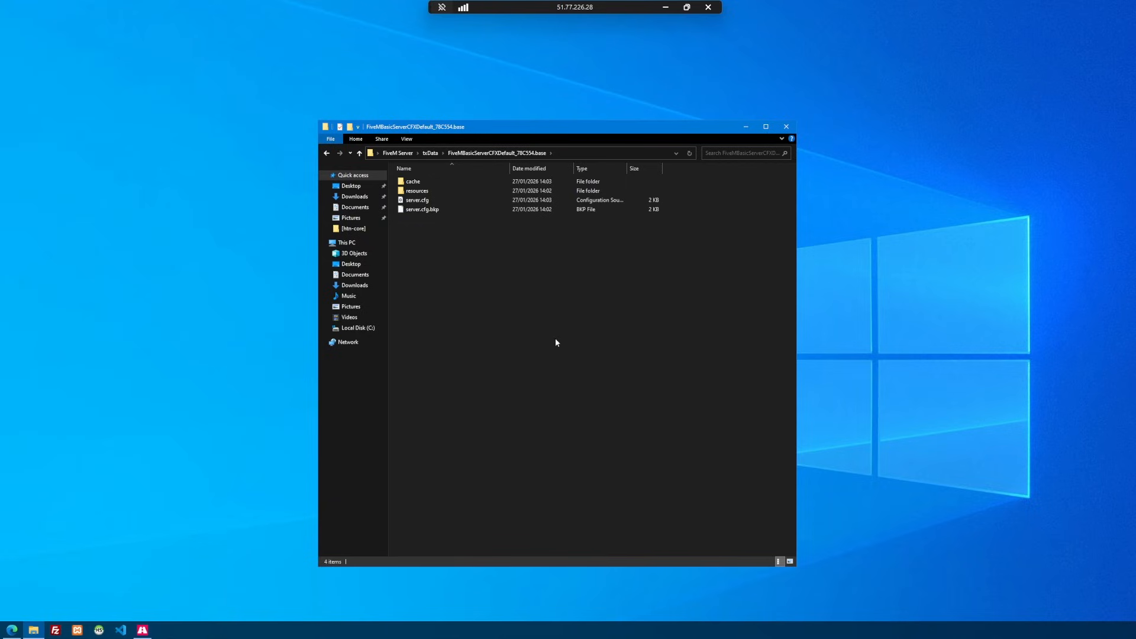
click(455, 204)
double_click(454, 203)
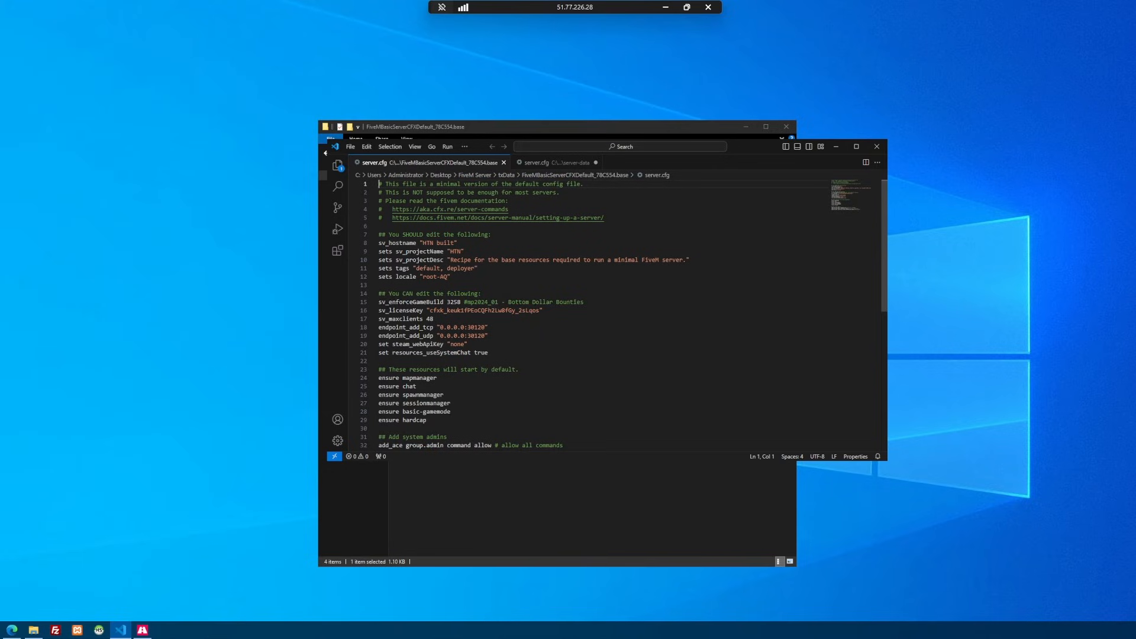
Step: Review the server.cfg settings down to the system admins section, close the editor and open the server's resources folder
click(484, 260)
click(396, 243)
scroll(396, 242, down, 5)
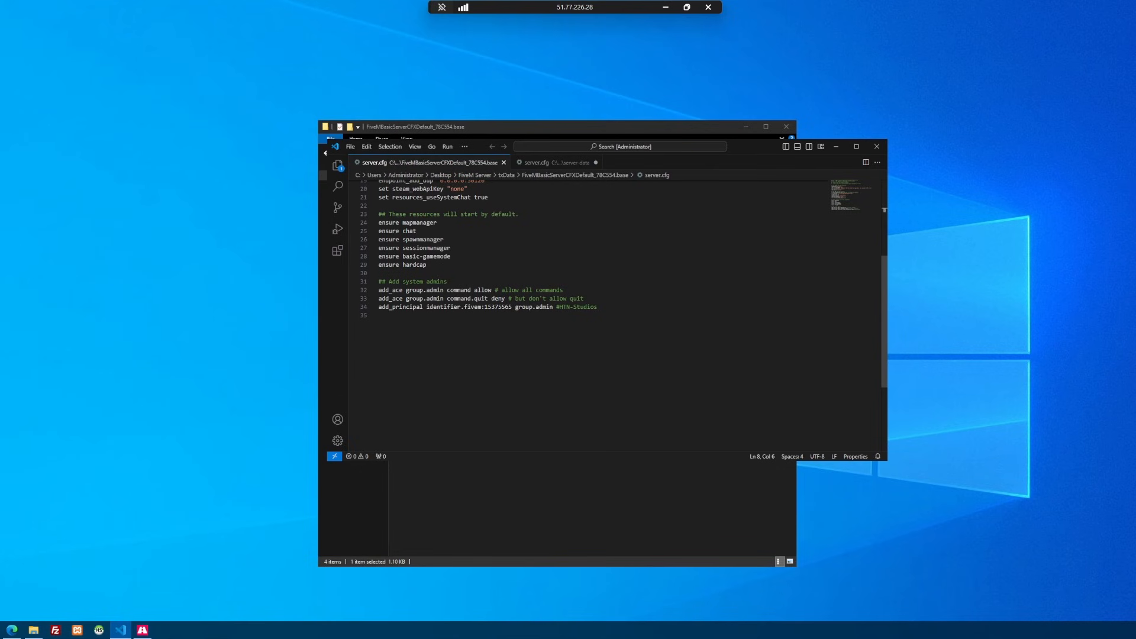
scroll(396, 243, up, 5)
click(542, 310)
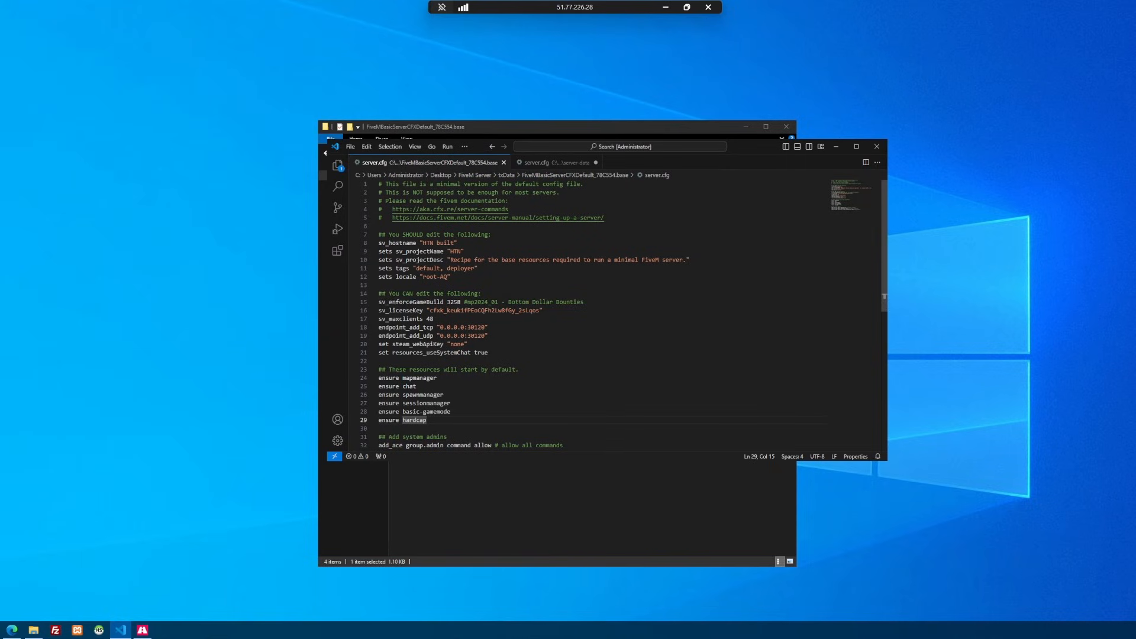
click(876, 146)
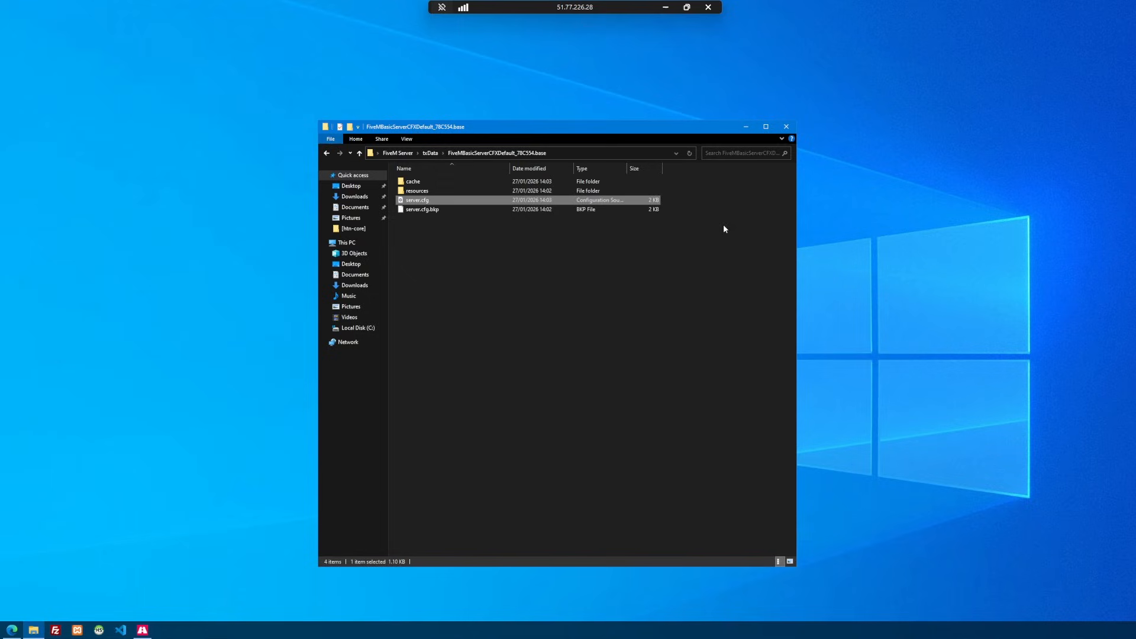
double_click(470, 190)
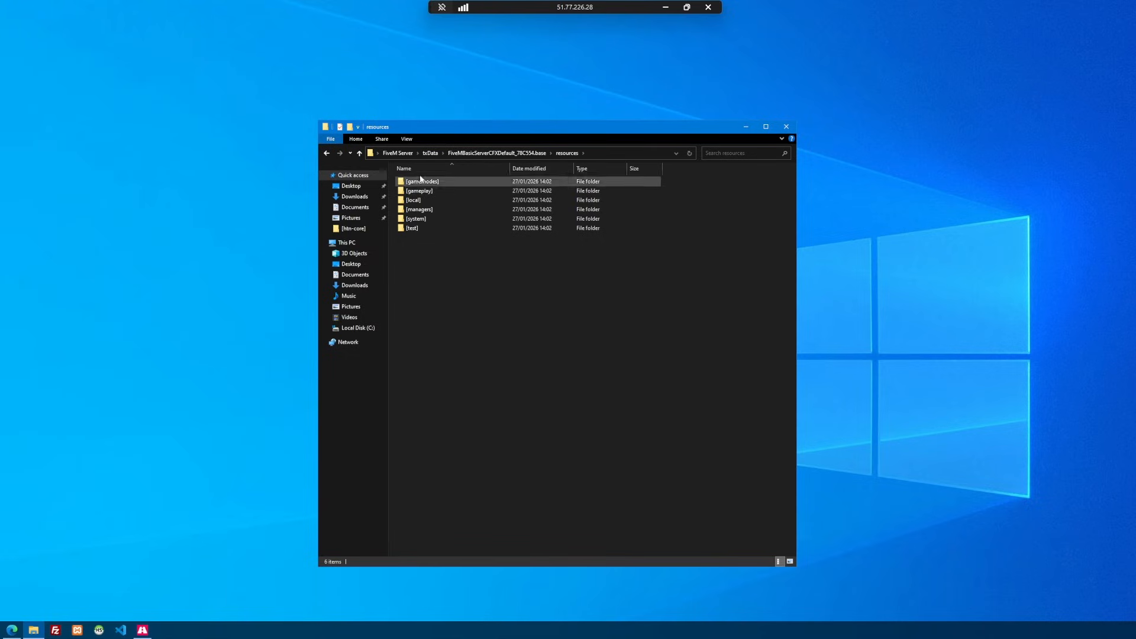
Step: Close the running txAdmin console and relaunch FXServer.exe from the Server Files folder
click(406, 154)
click(142, 630)
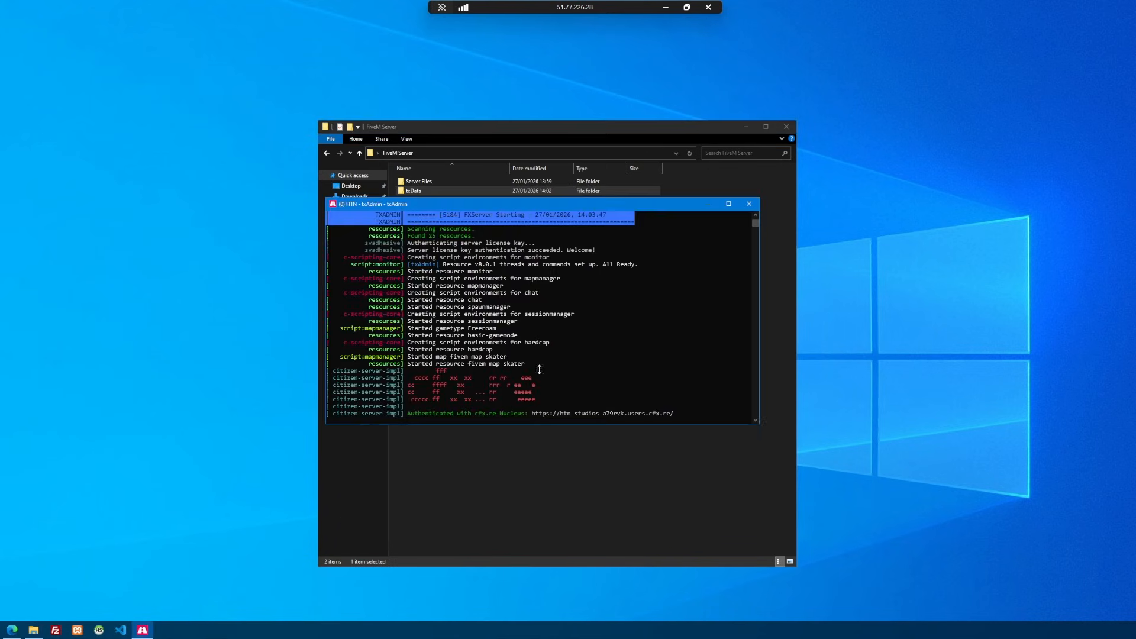
click(749, 204)
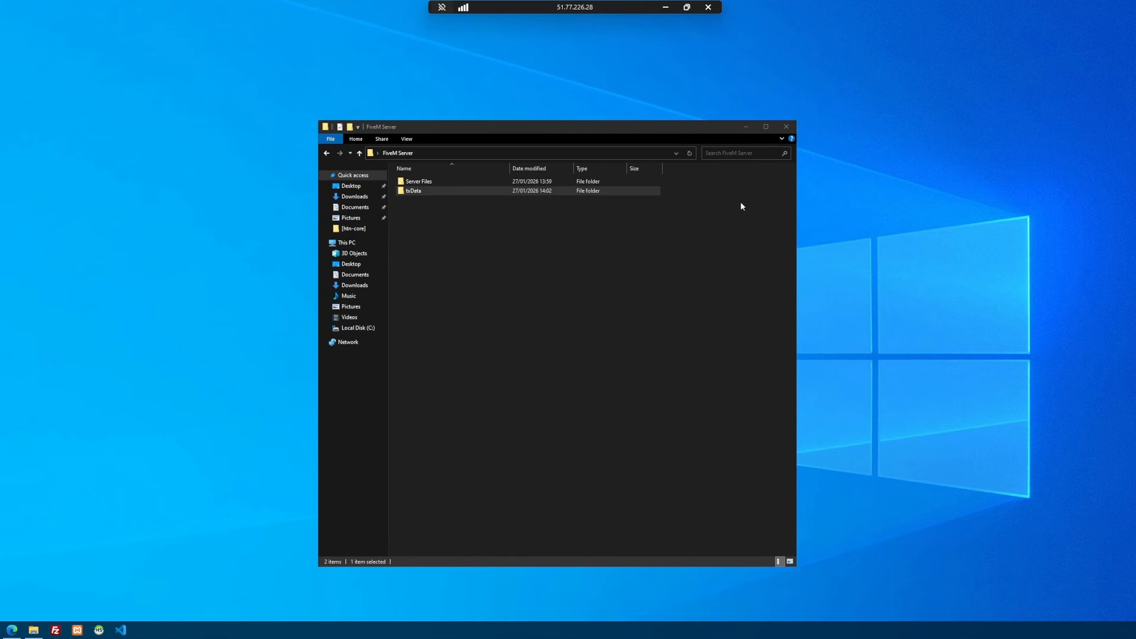
double_click(417, 181)
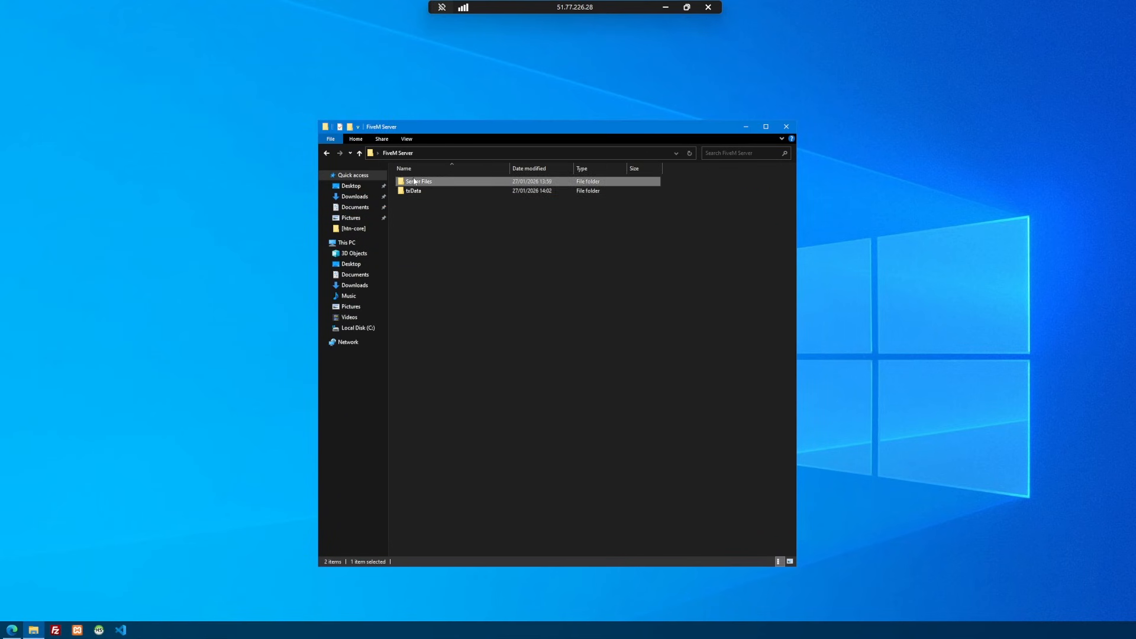
scroll(513, 336, down, 15)
double_click(438, 449)
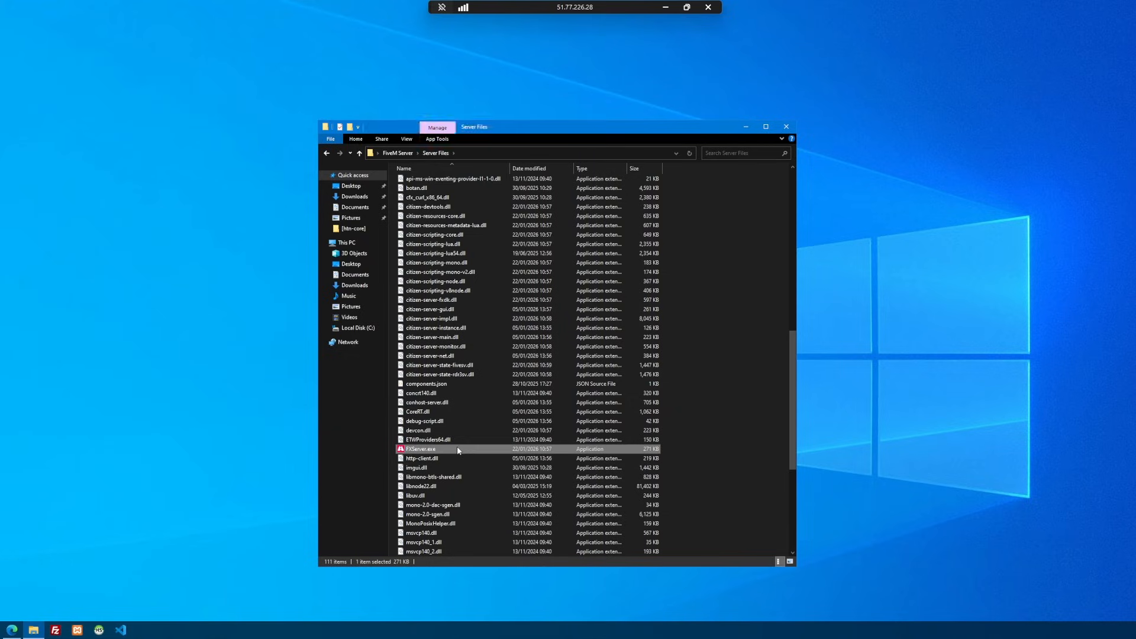
drag(180, 161, 491, 216)
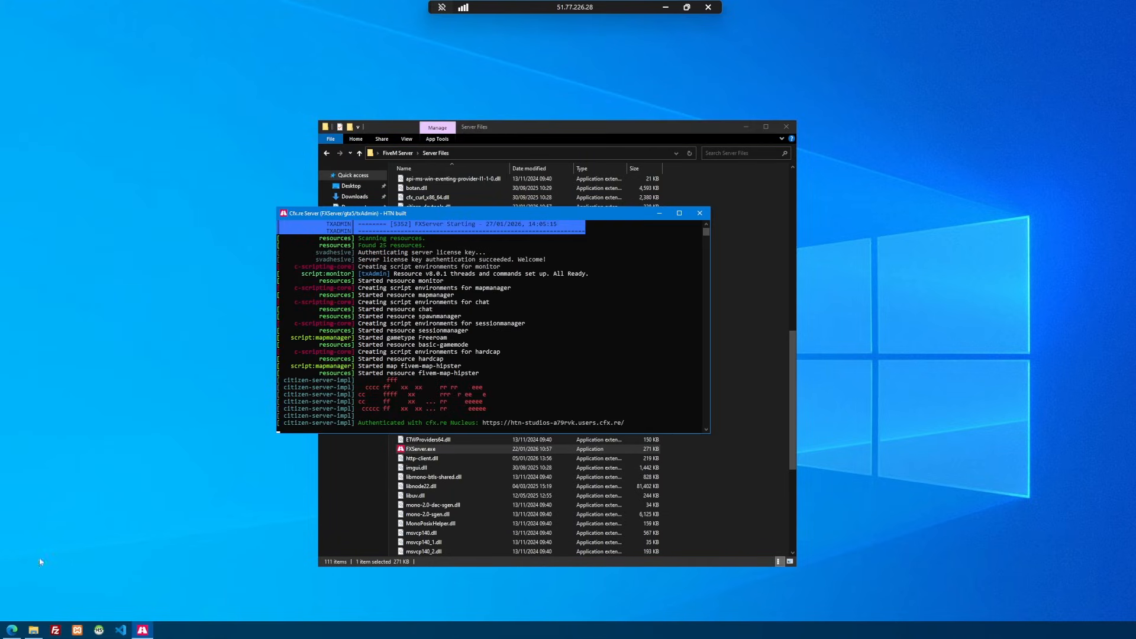
Step: Open localhost:40120 in a new browser tab and log in to txAdmin with the saved credentials
click(11, 630)
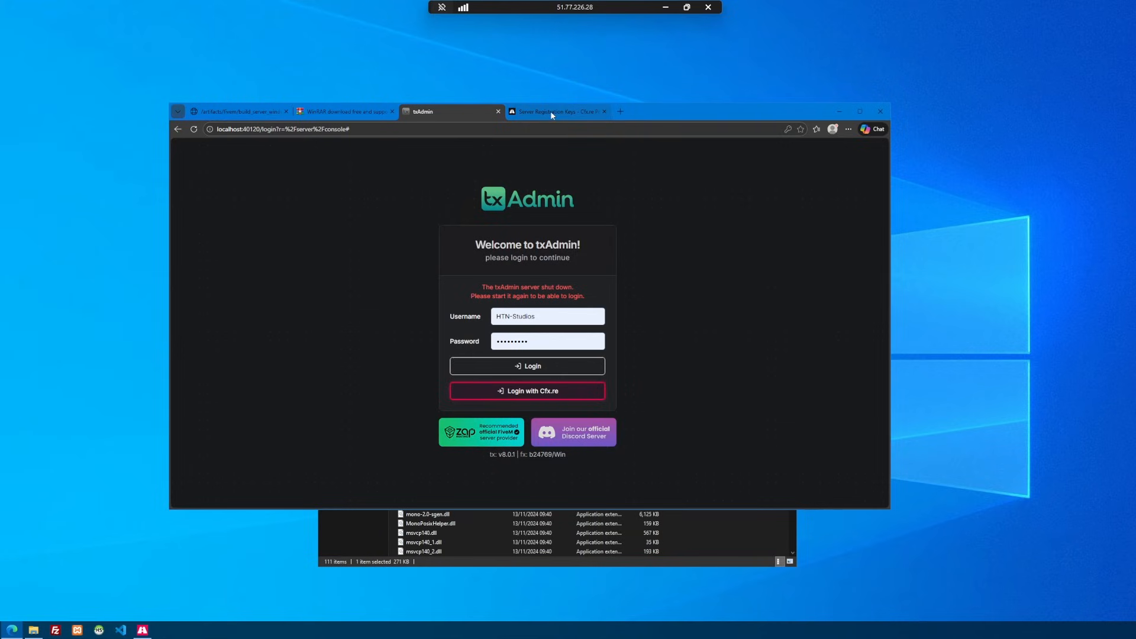
click(620, 111)
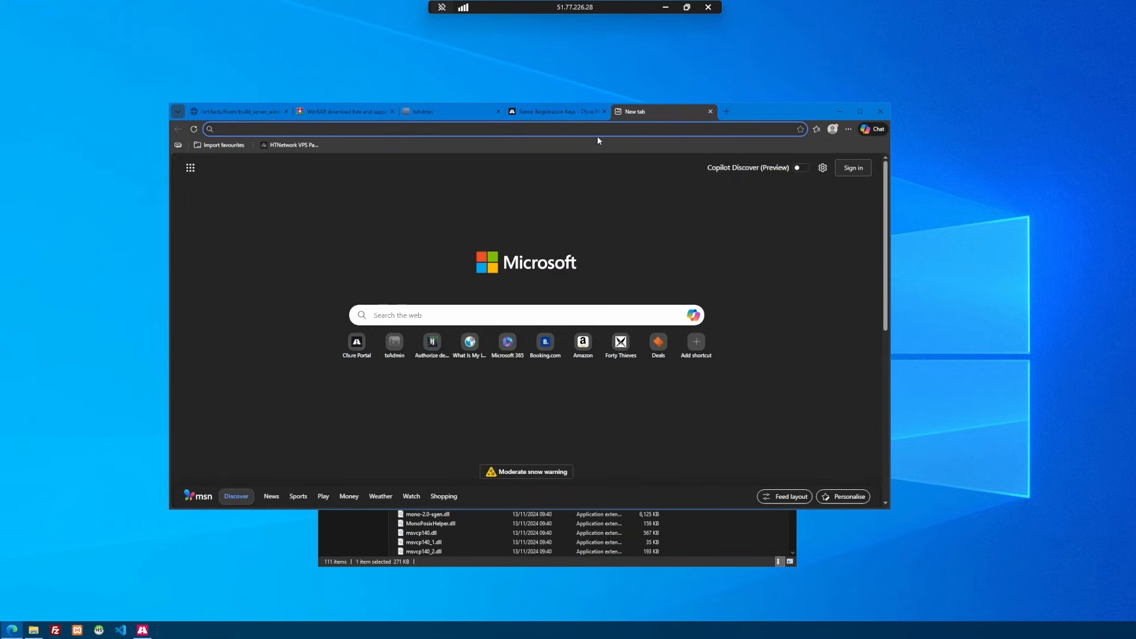
text(localbhos)
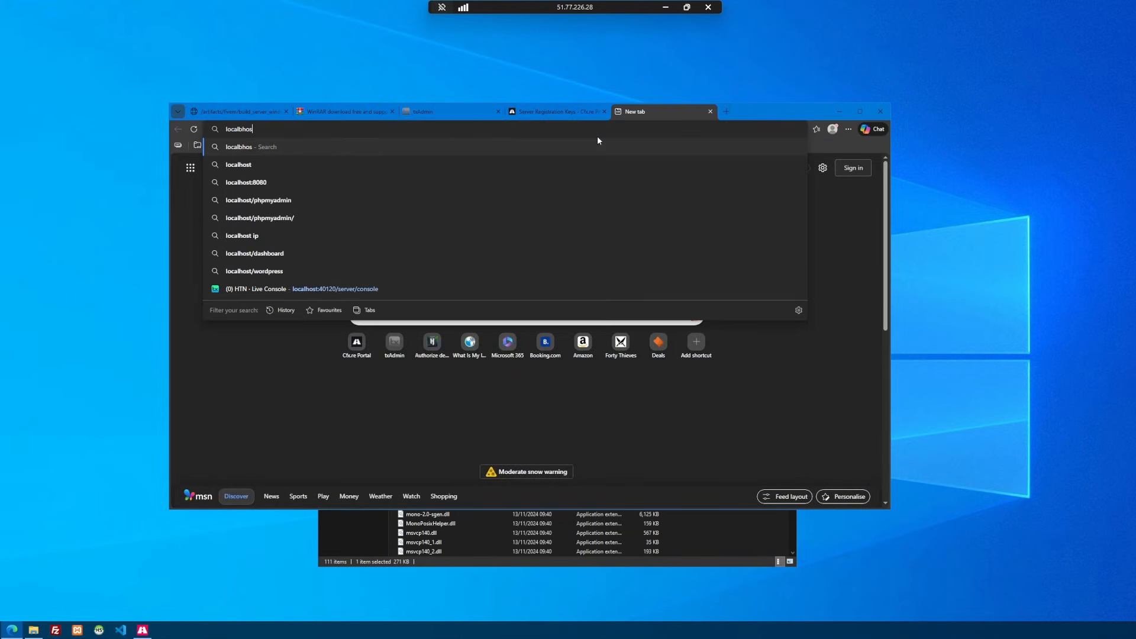
key(BackSpace)
key(BackSpace)
key(BackSpace)
key(BackSpace)
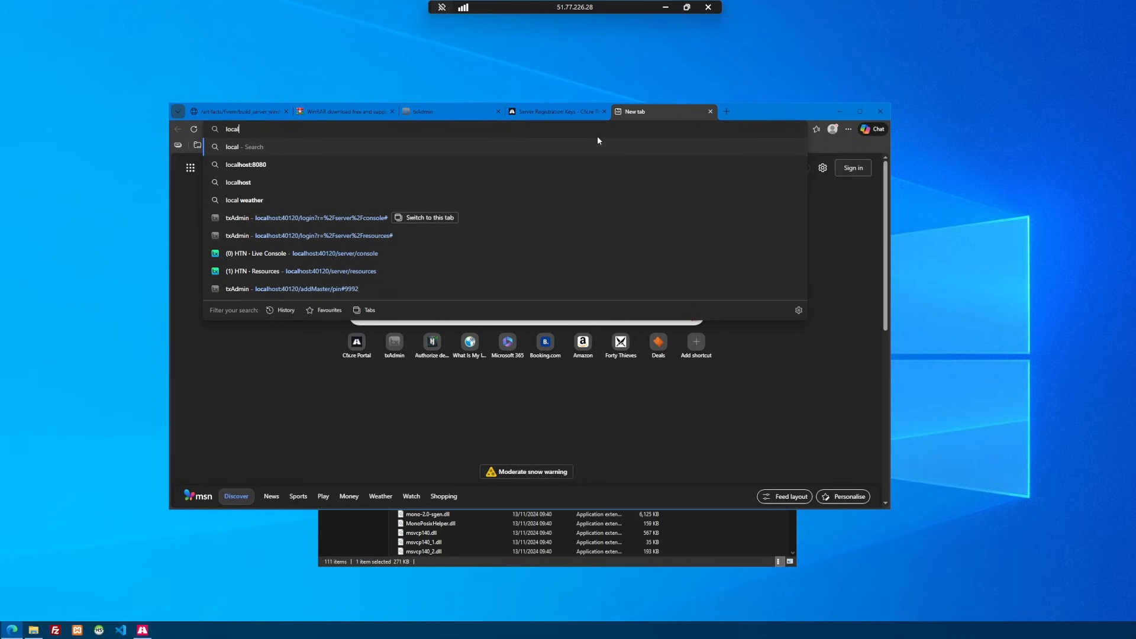
text(host:)
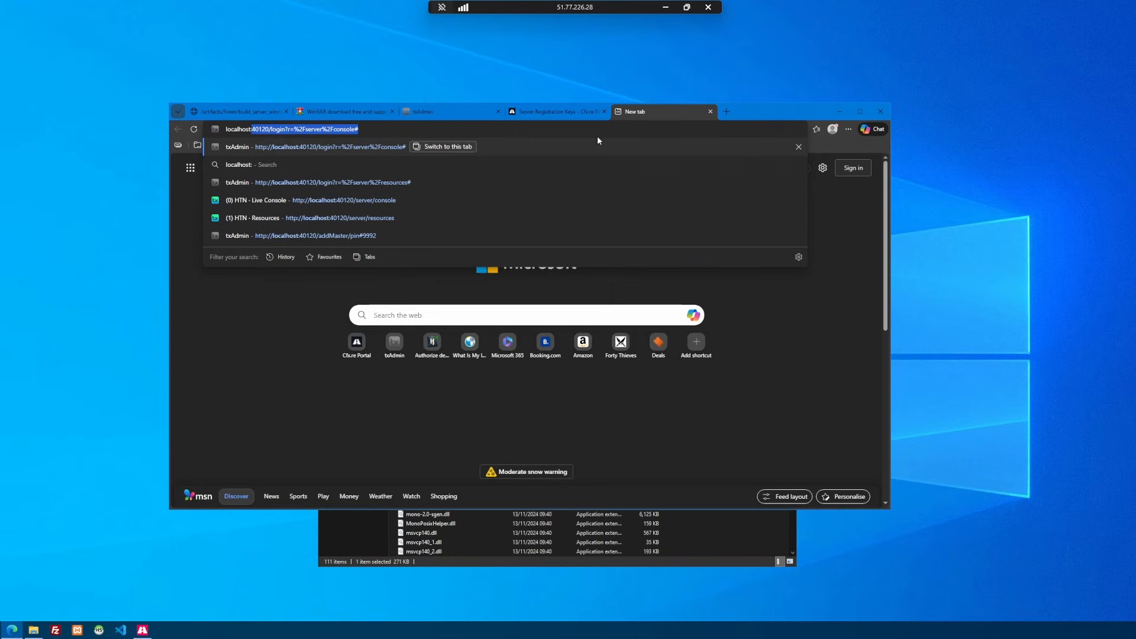
text(40)
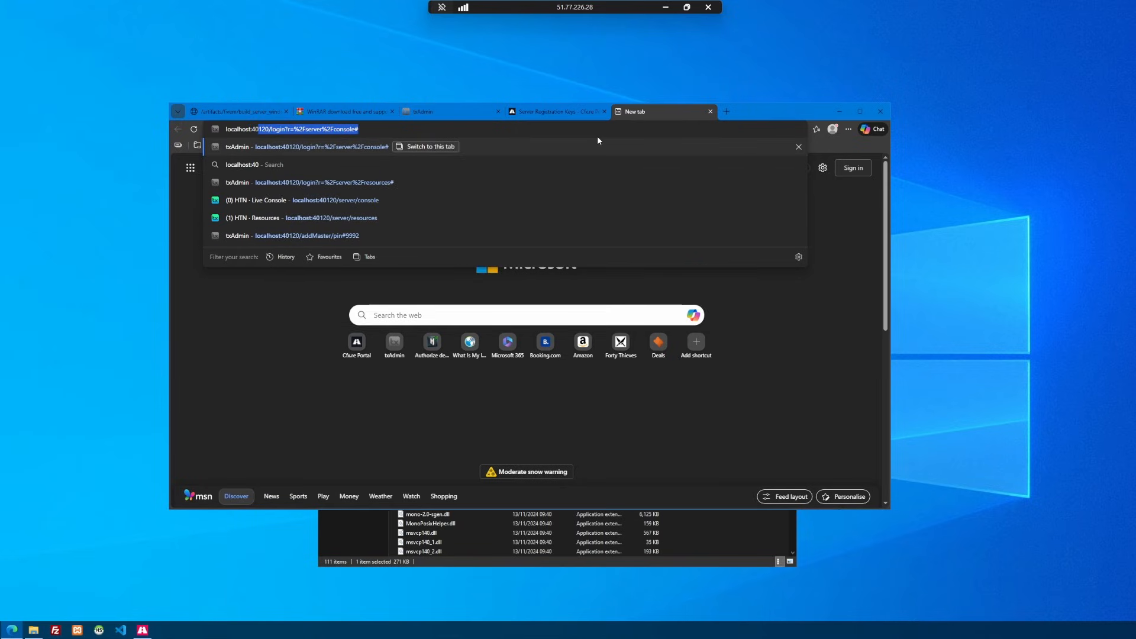
text(120)
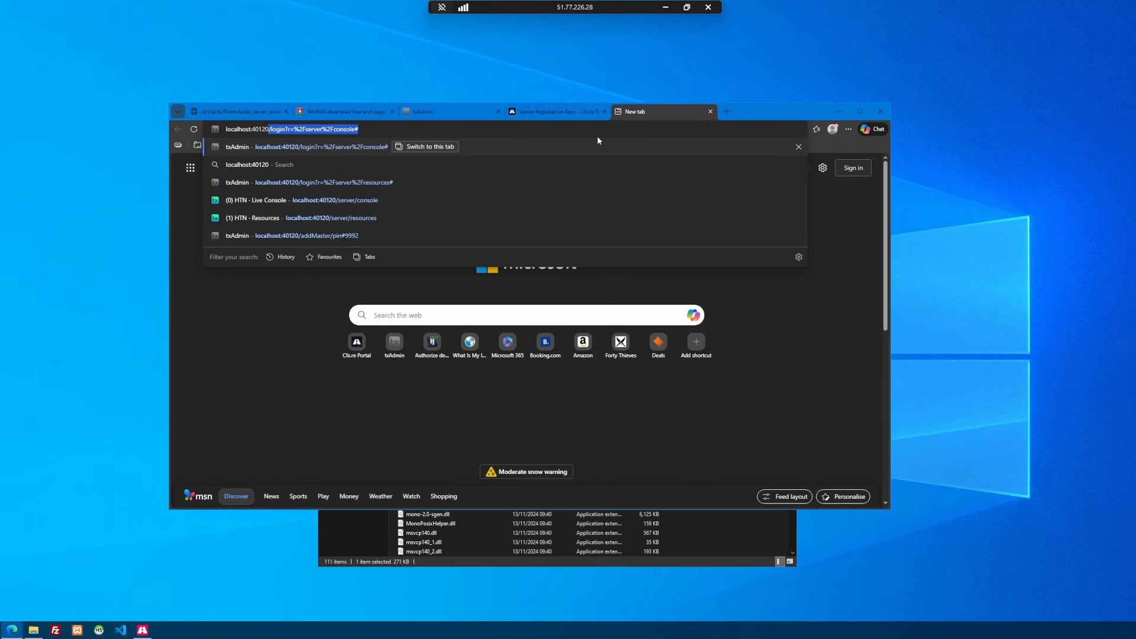
key(Return)
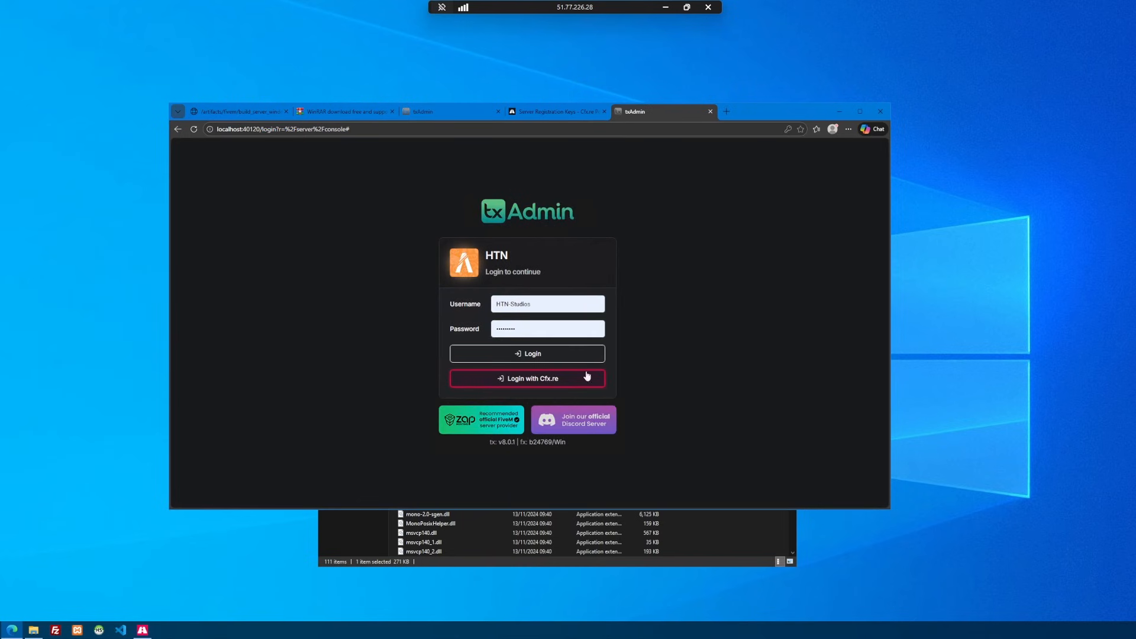
click(530, 354)
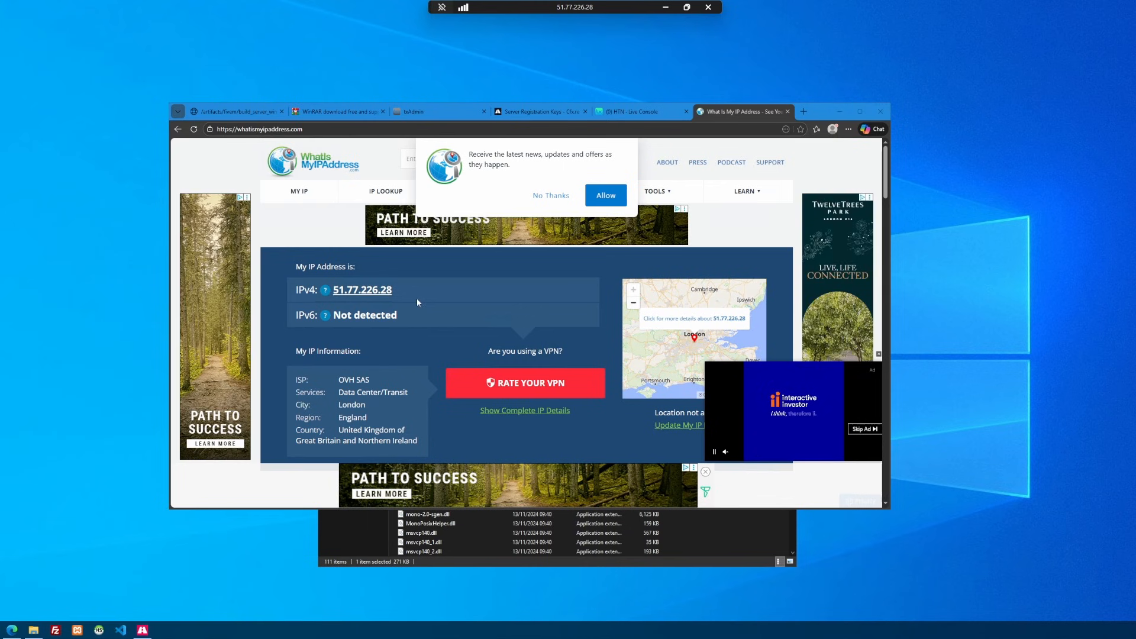
Step: Copy the server's public IPv4 address from the What Is My IP Address page
drag(417, 292, 333, 290)
key(ctrl+c)
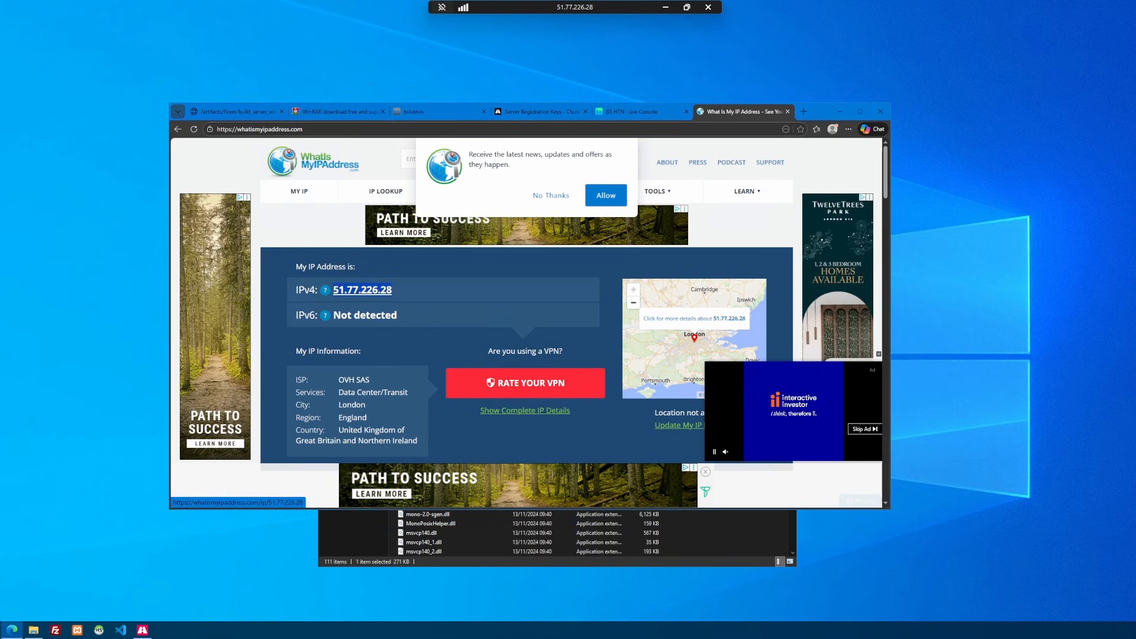
click(472, 287)
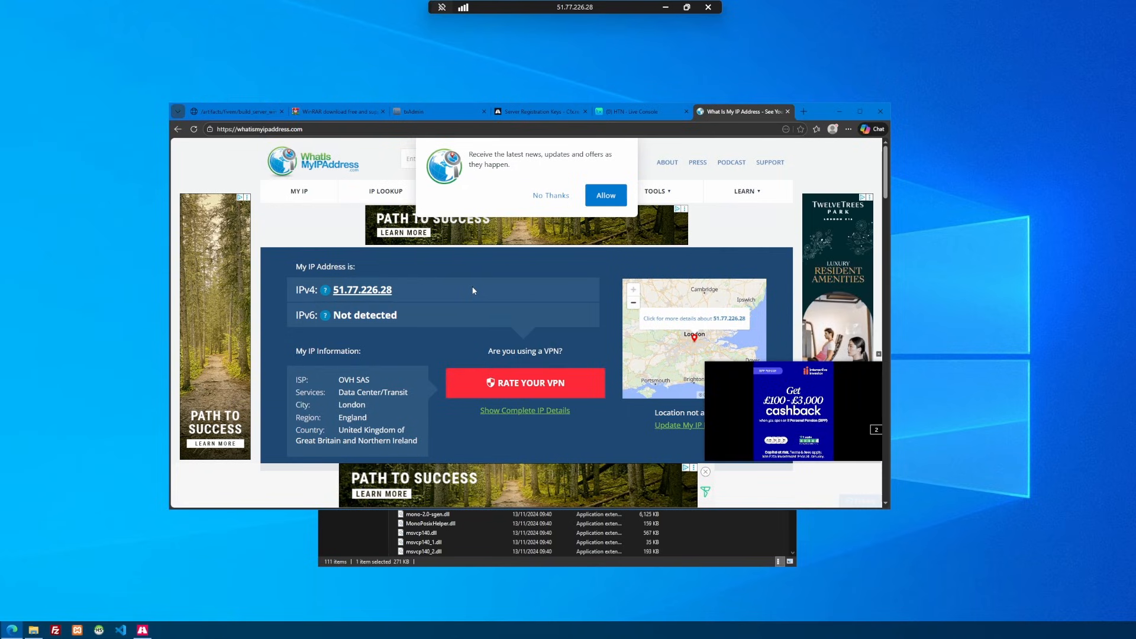
Step: Minimize the browser, switch to the FiveM client and check the connected Cfx.re account in its settings
click(837, 113)
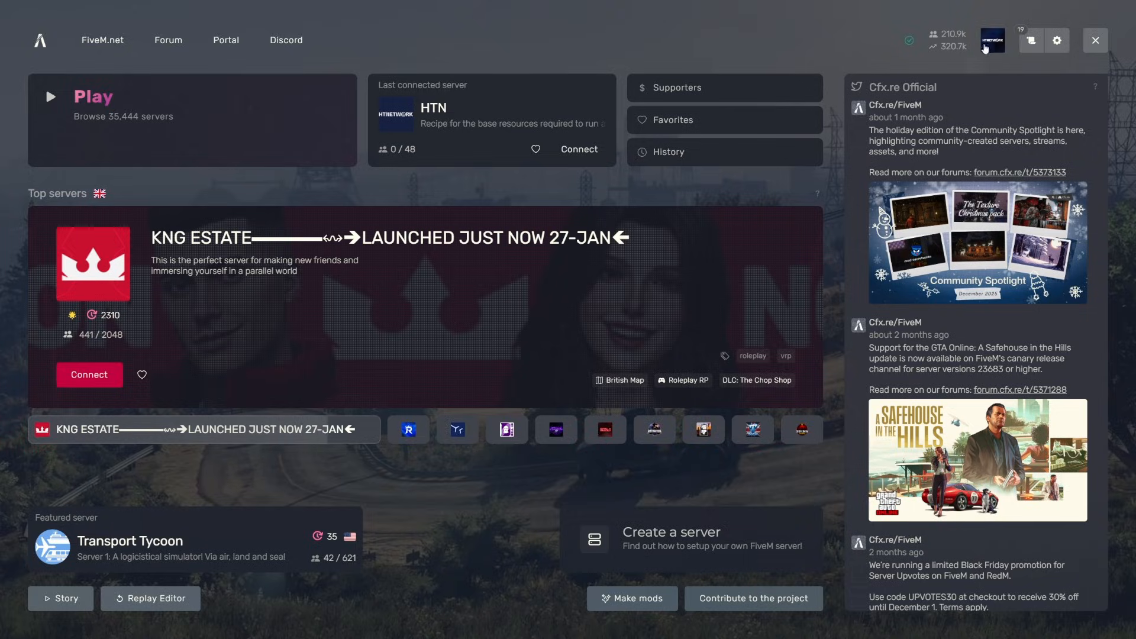
click(999, 47)
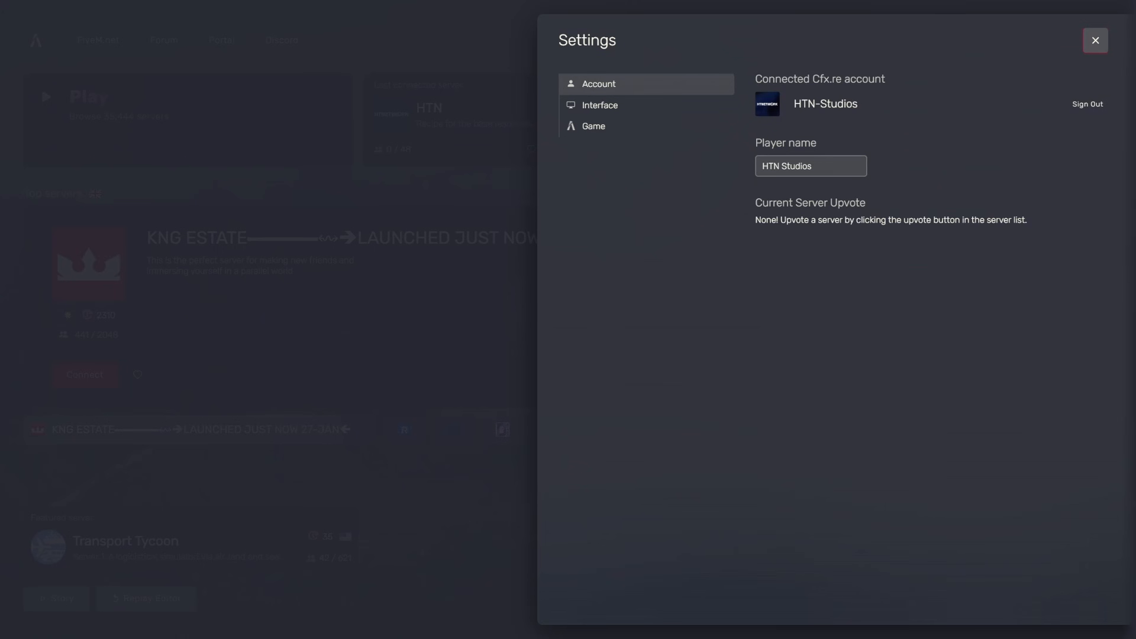
click(1105, 47)
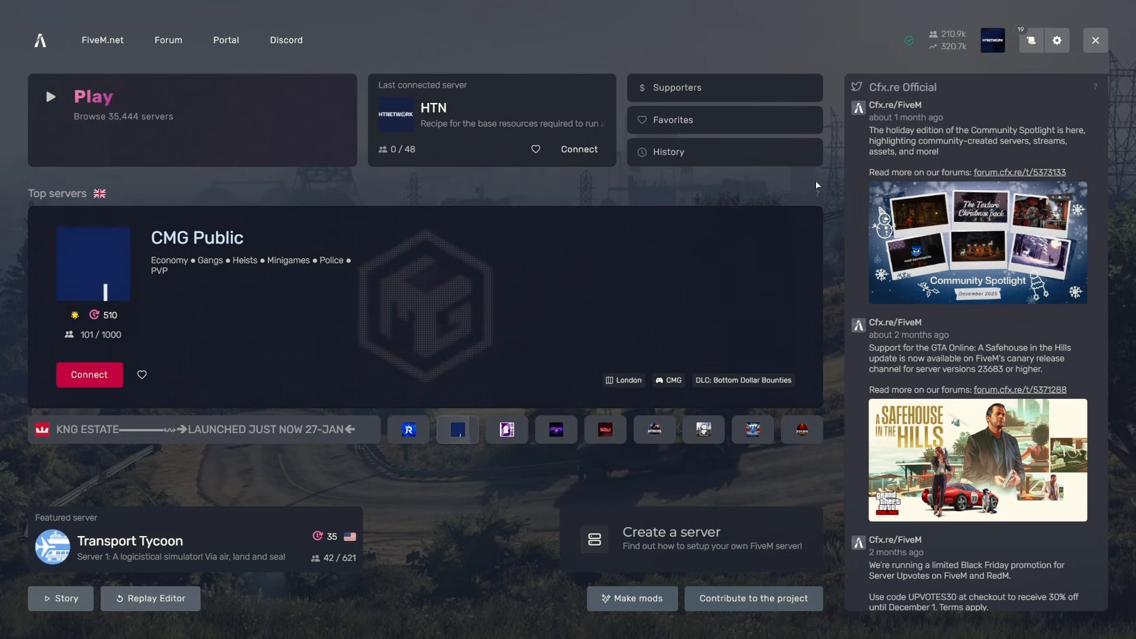
Step: Connect to the server from the FiveM console with the command "connect 51.77.226.28" and close the console
key(F8)
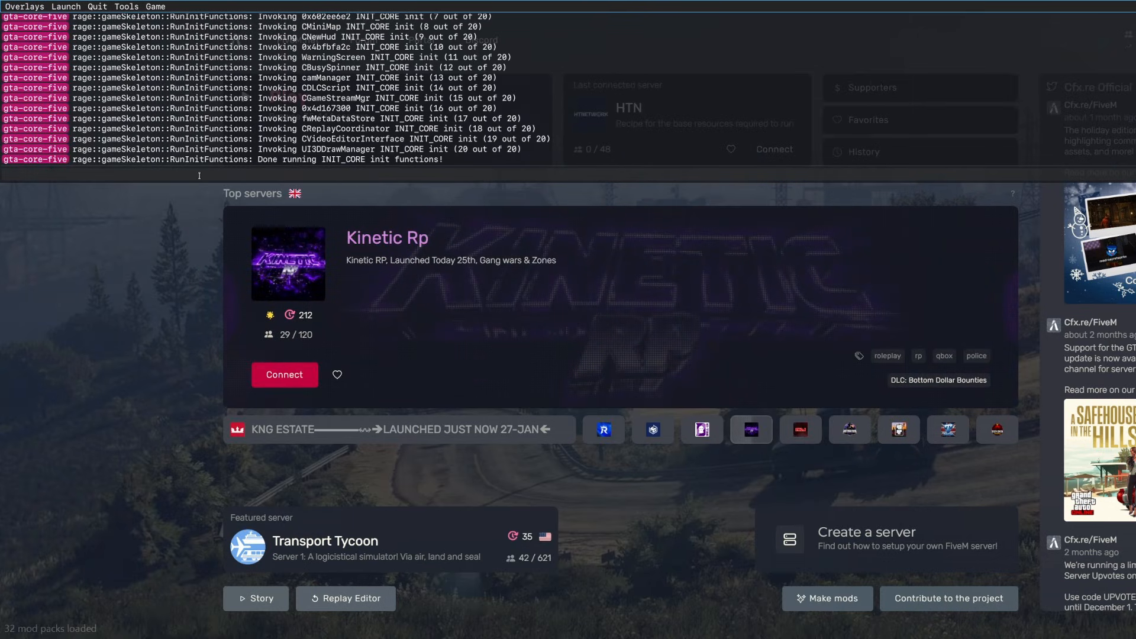
text(connect)
key(ctrl+v)
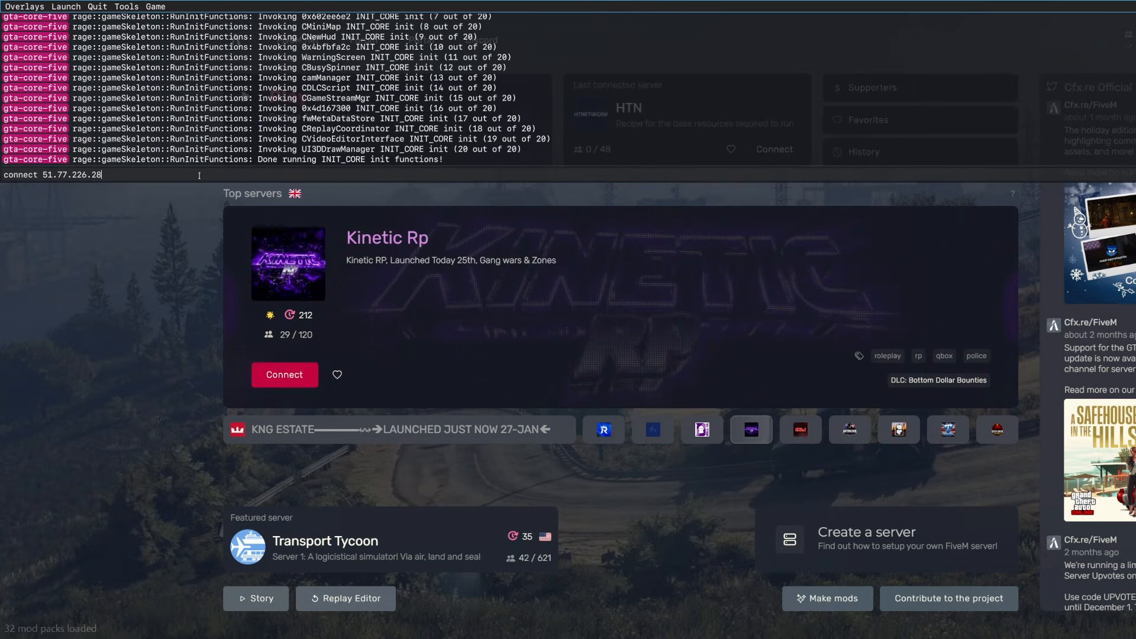
key(Return)
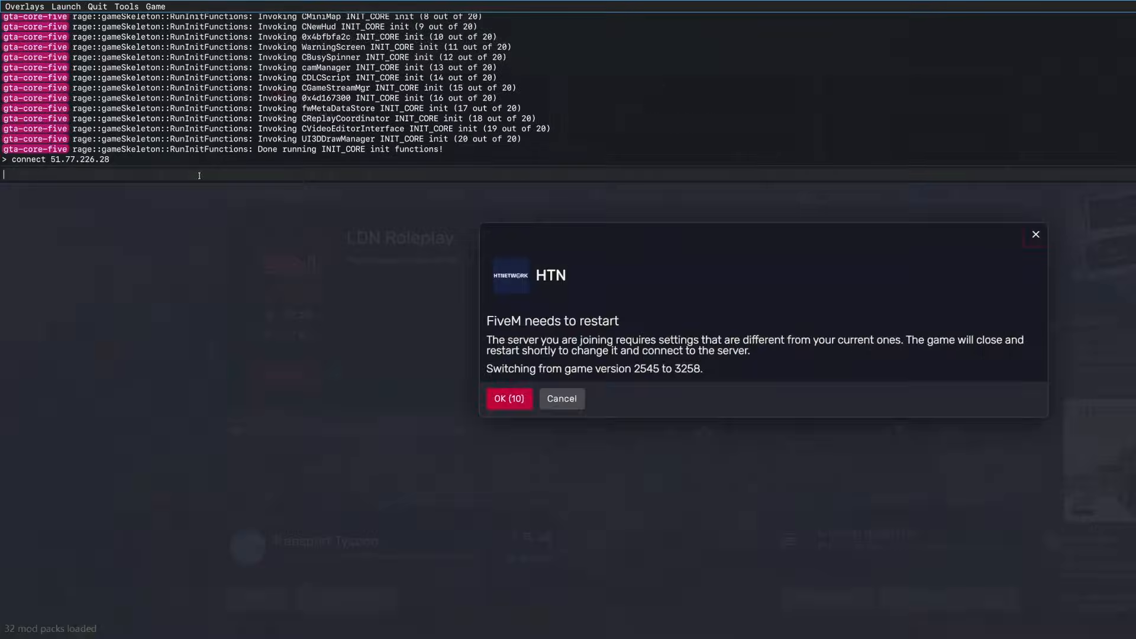
key(F8)
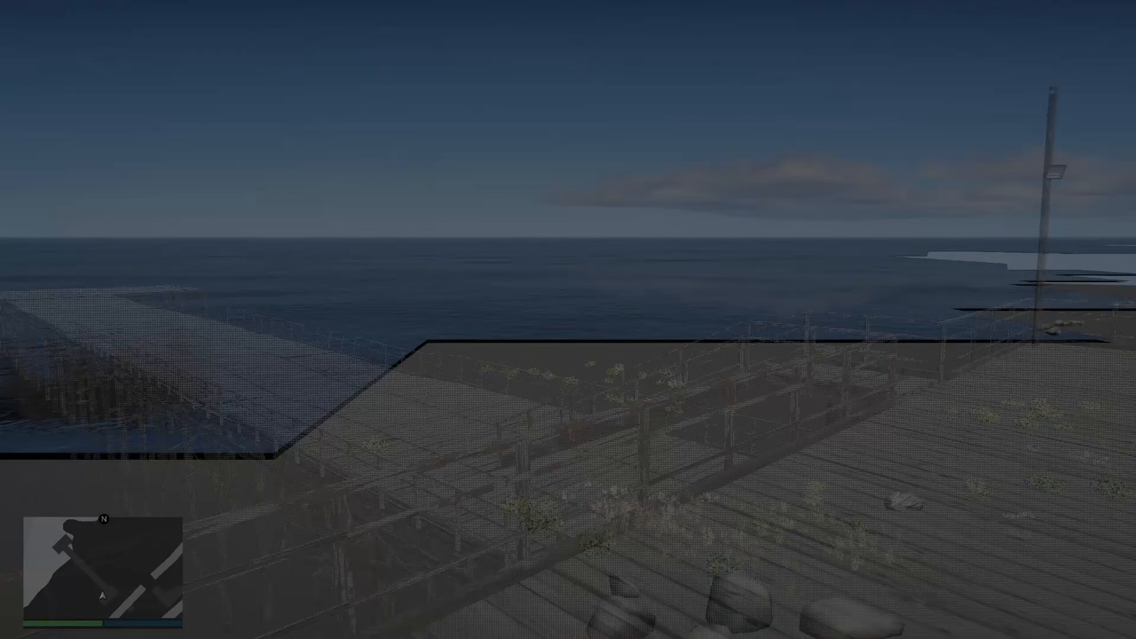
key(w)
key(w)
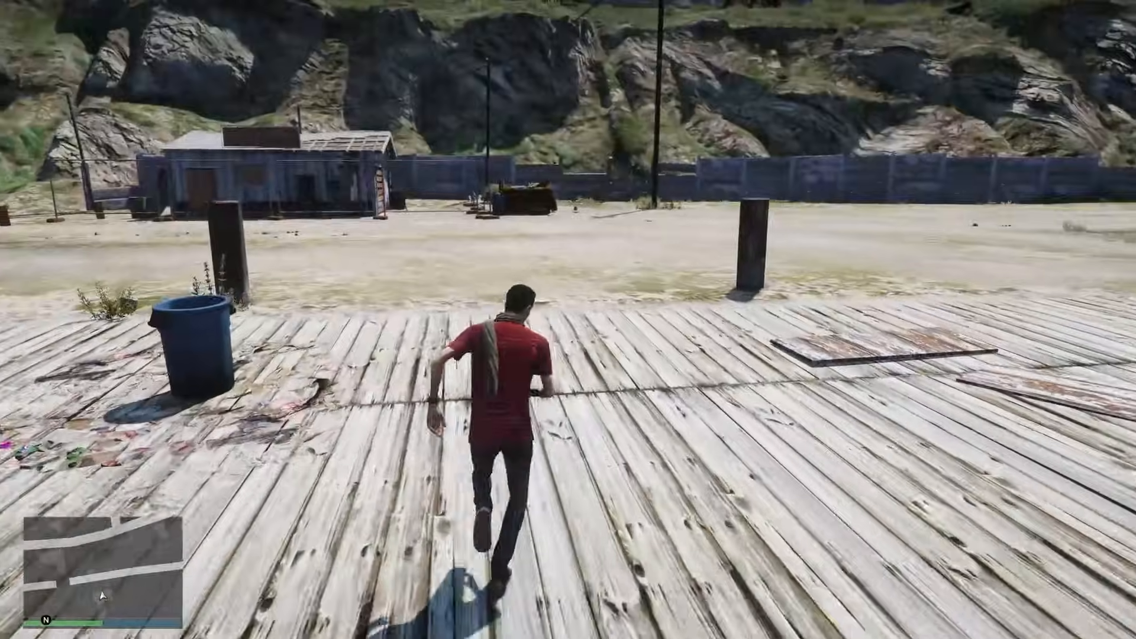
key(w)
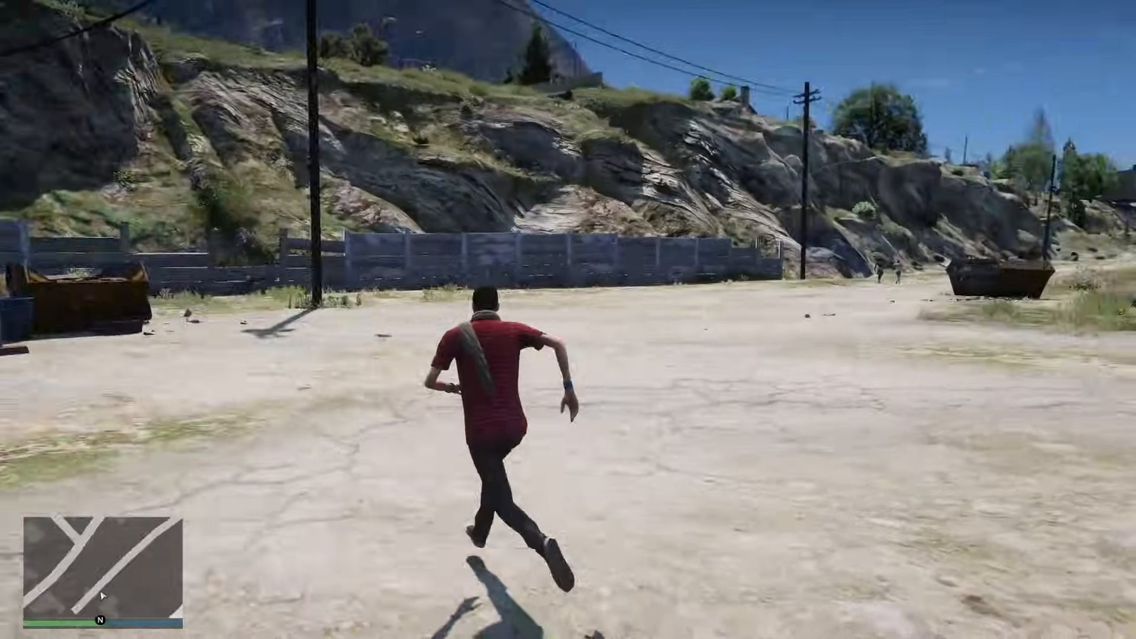